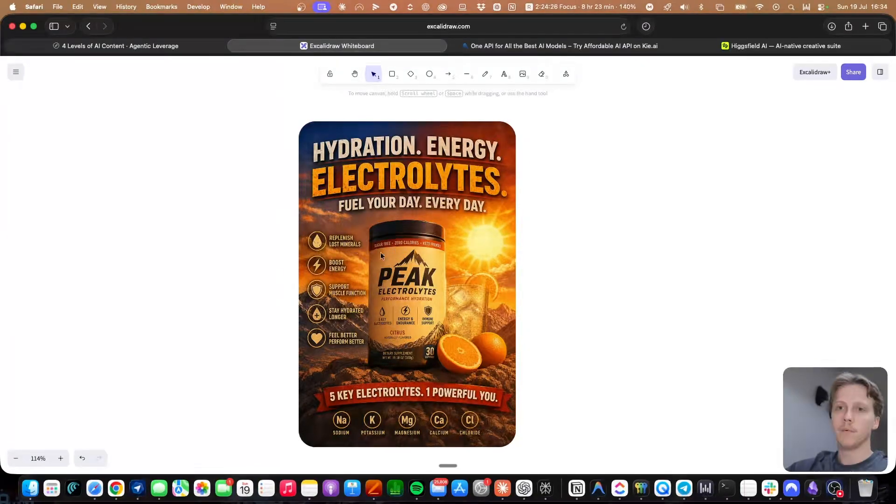
Examine the example AI visuals on the Excalidraw board, from the electrolyte poster through the collagen can ads to the kitchen portrait.
scroll(354, 256, "right", 15)
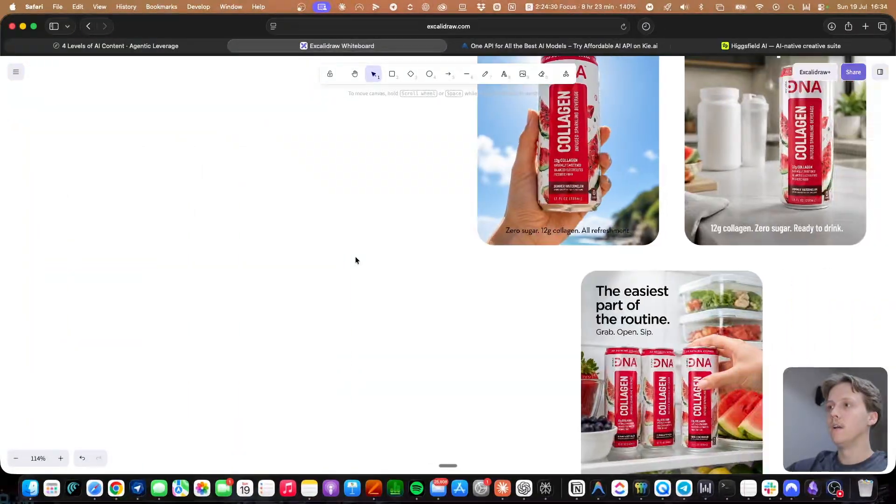
scroll(355, 256, "down", 3, "ctrl")
scroll(636, 282, "up", 2)
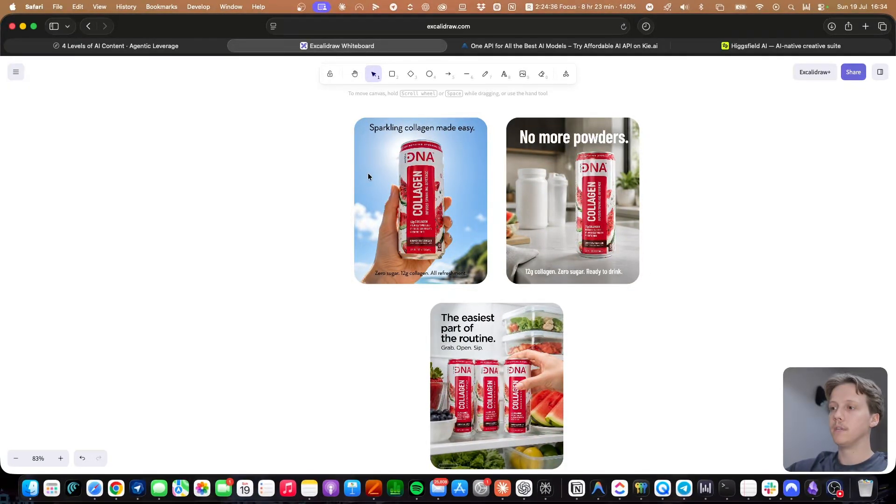
scroll(391, 173, "left", 10)
scroll(395, 172, "right", 8)
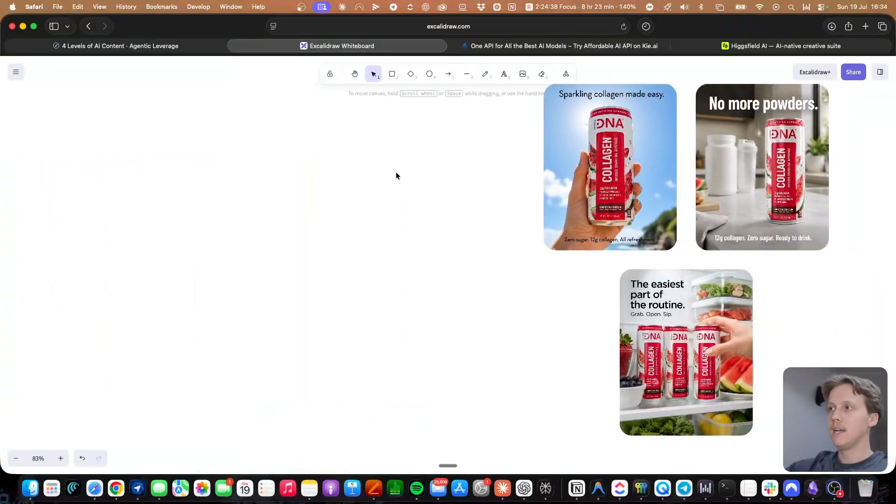
scroll(396, 172, "right", 5)
scroll(323, 240, "down", 2)
scroll(322, 239, "right", 10)
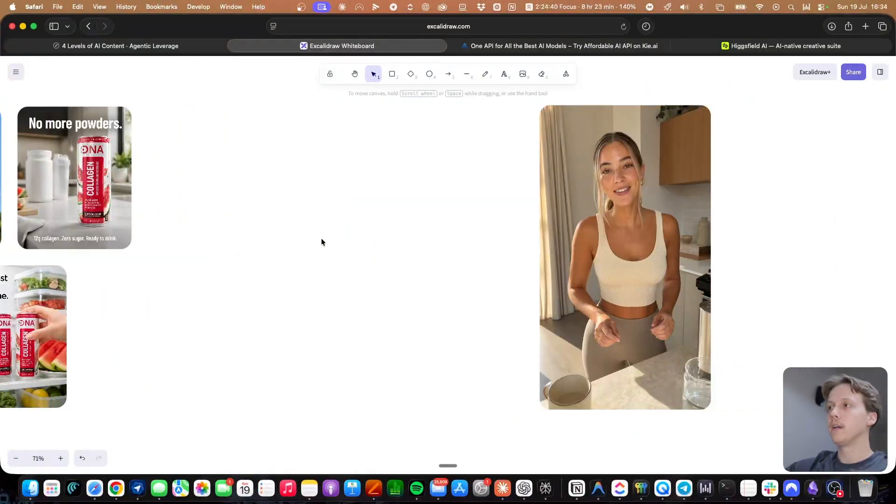
Preview the UGC.mp4 video from the Video 1 folder in Finder and close the preview.
left_click(31, 487)
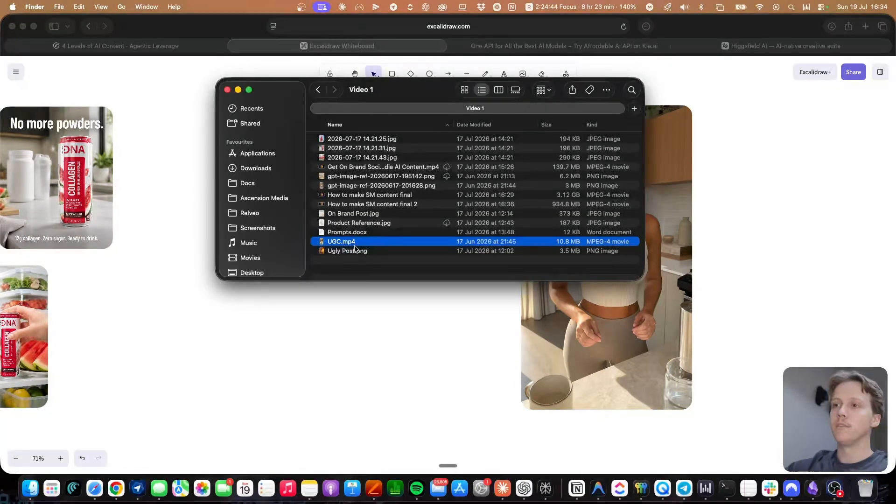
key("space")
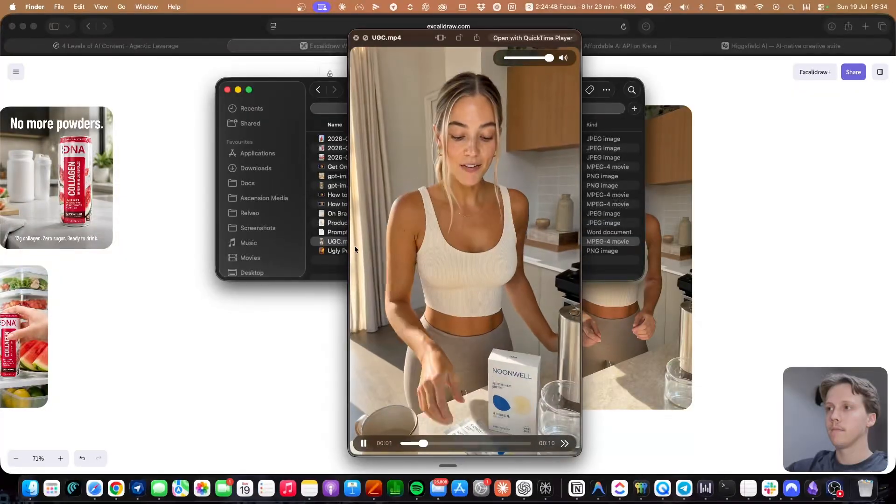
key("space")
Switch to the 4 Levels of AI Content page in Safari and examine the levels overview, Level 1 recipe and NOONWELL reference images.
key("super+Tab")
left_click(167, 49)
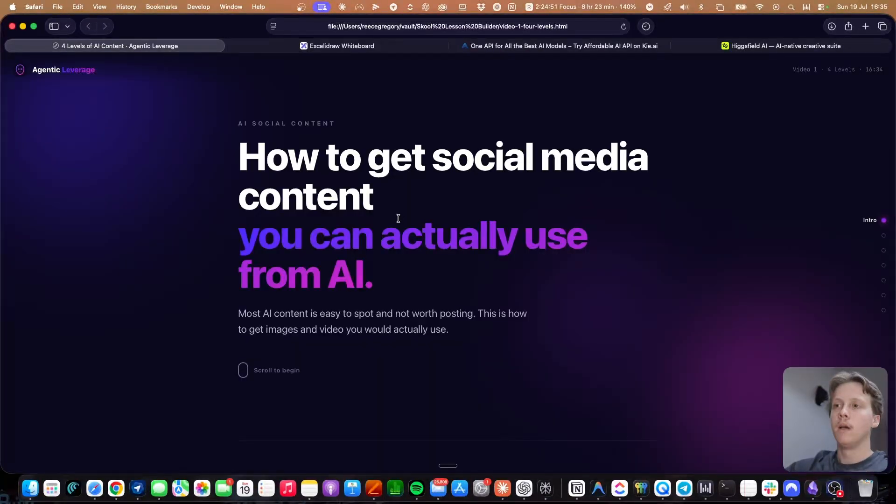
scroll(395, 221, "down", 10)
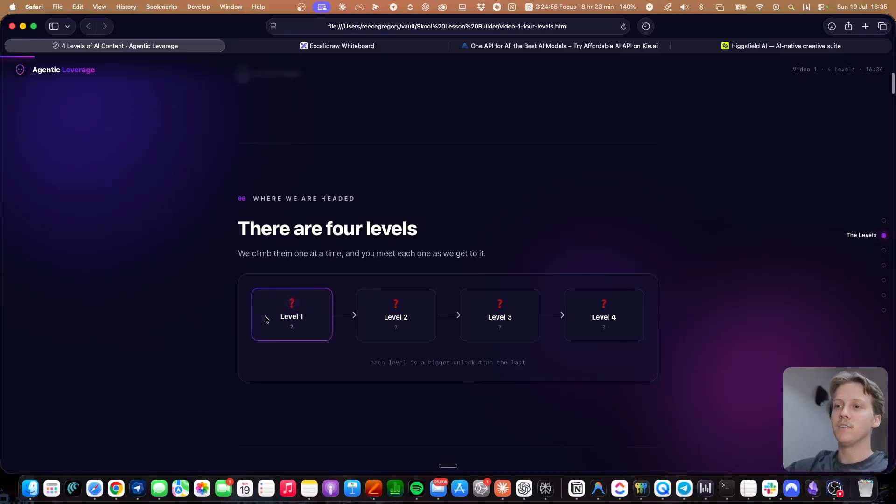
scroll(266, 316, "down", 8)
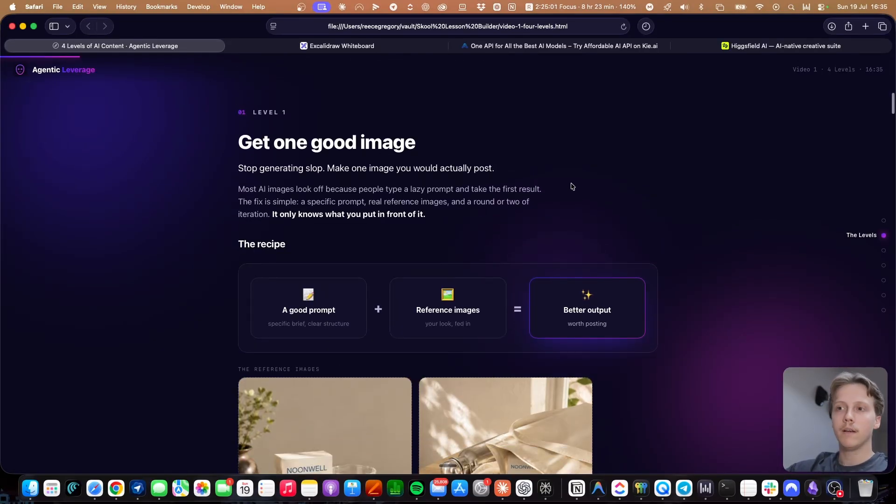
scroll(579, 184, "down", 1)
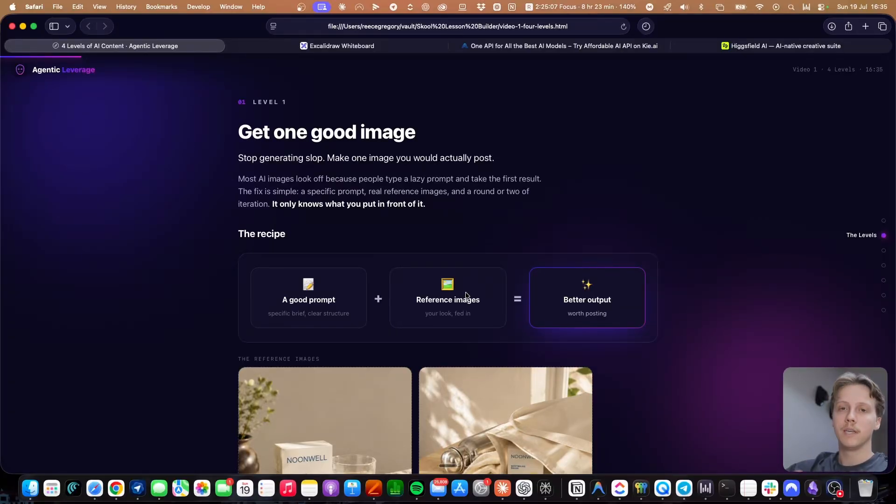
scroll(468, 293, "down", 5)
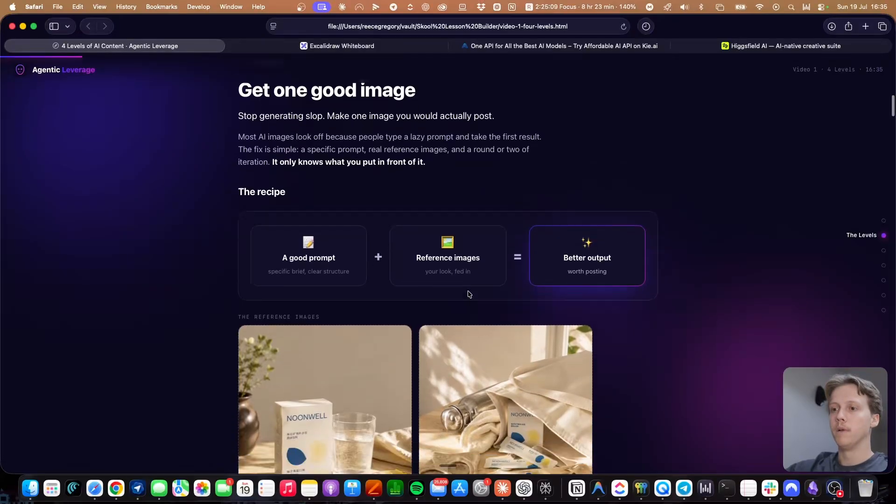
scroll(501, 277, "down", 1)
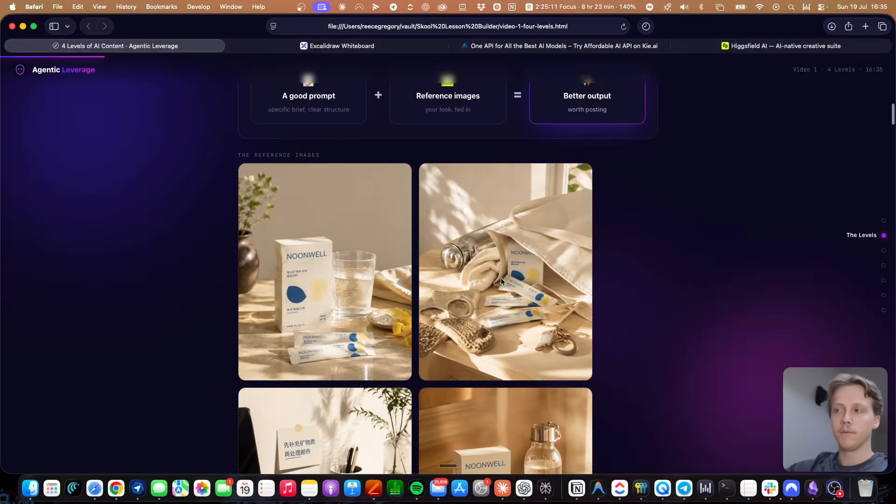
scroll(332, 217, "down", 1)
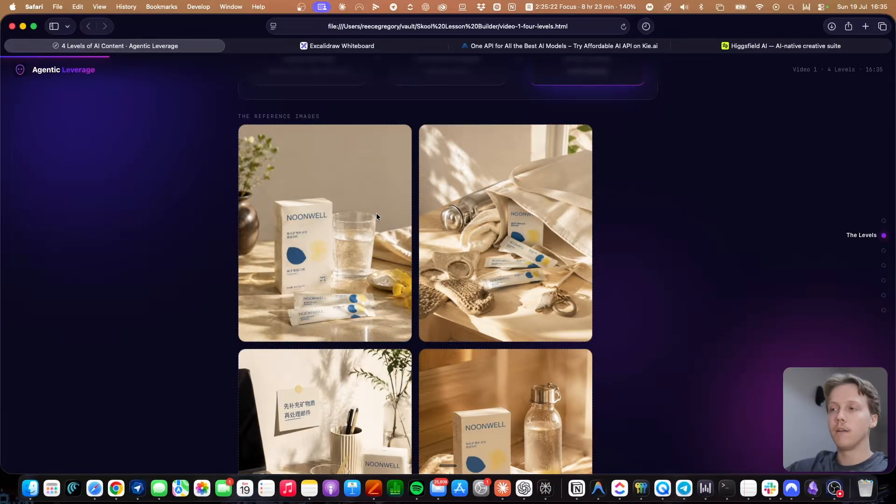
scroll(461, 212, "down", 1)
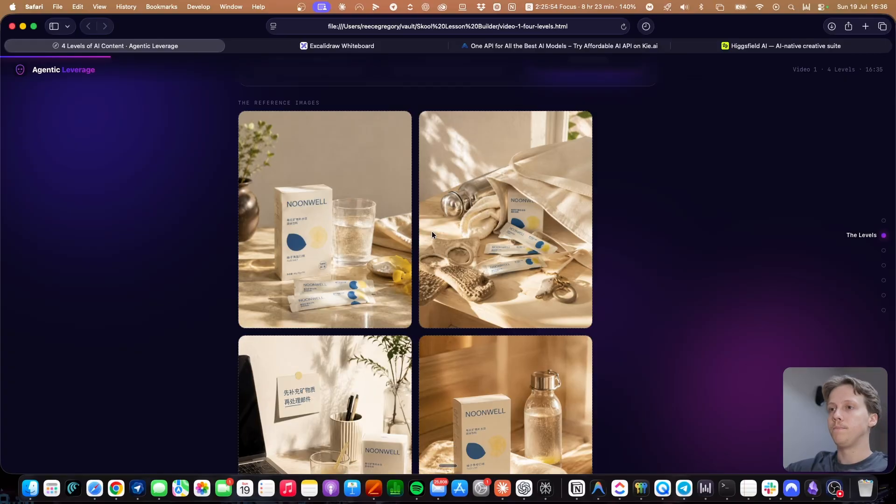
scroll(433, 233, "down", 1)
scroll(439, 238, "up", 2)
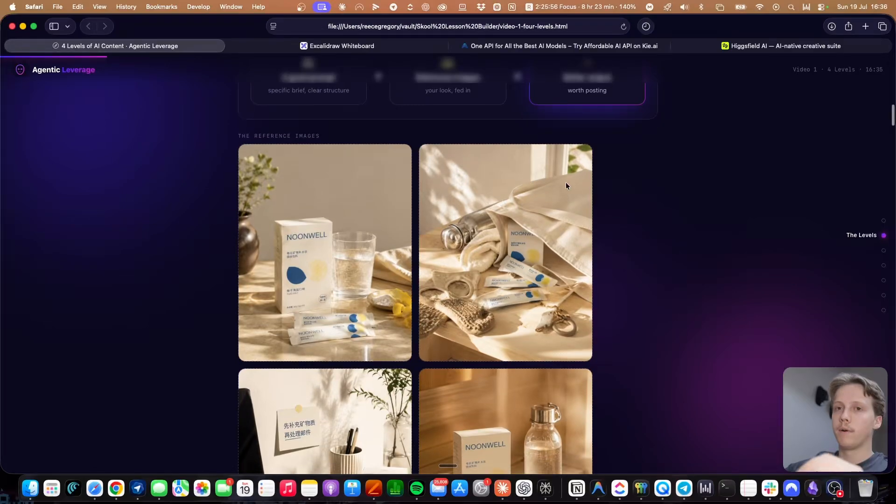
scroll(672, 193, "down", 10)
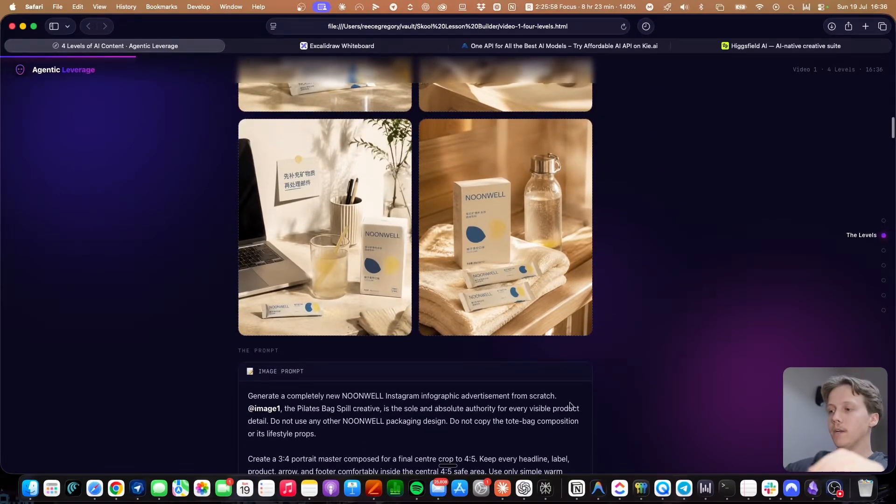
Draft the prompt "Make me an Instagram post." in ChatGPT, and bring up the electrolyte poster on the Excalidraw board in Safari.
left_click(524, 489)
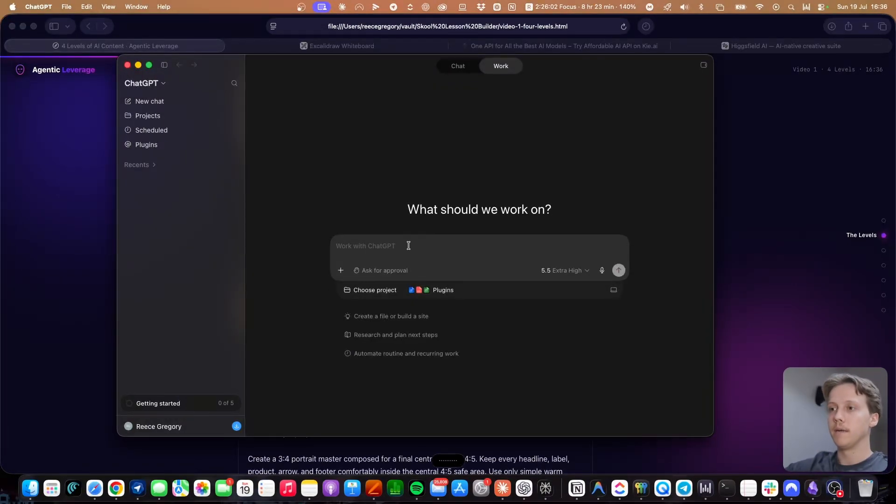
type("Make me an Instagram post.")
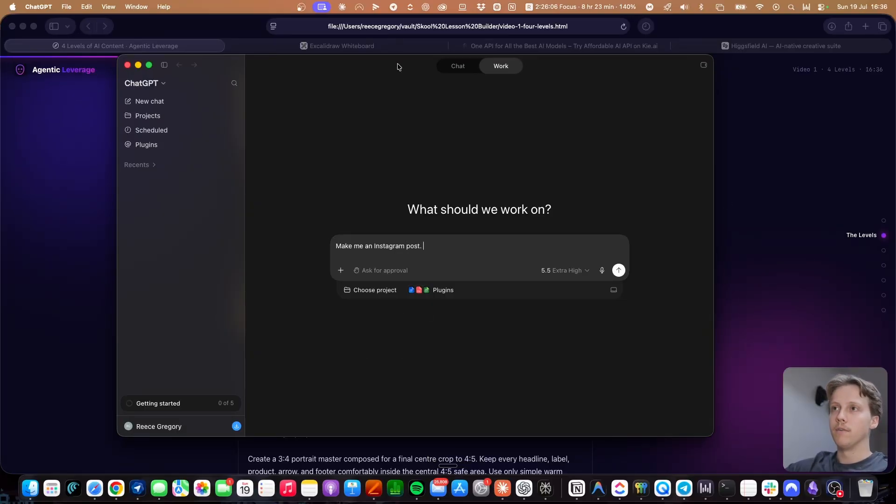
left_click(385, 46)
scroll(401, 194, "left", 15)
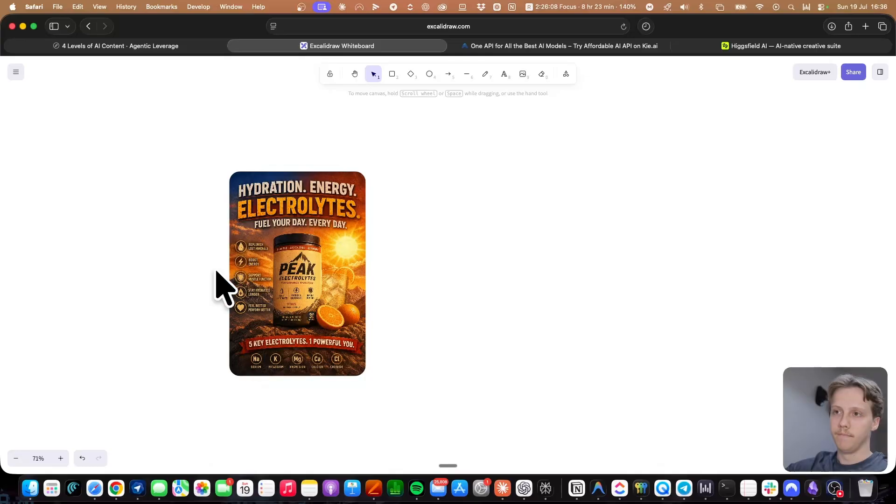
left_click(185, 49)
scroll(639, 260, "down", 2)
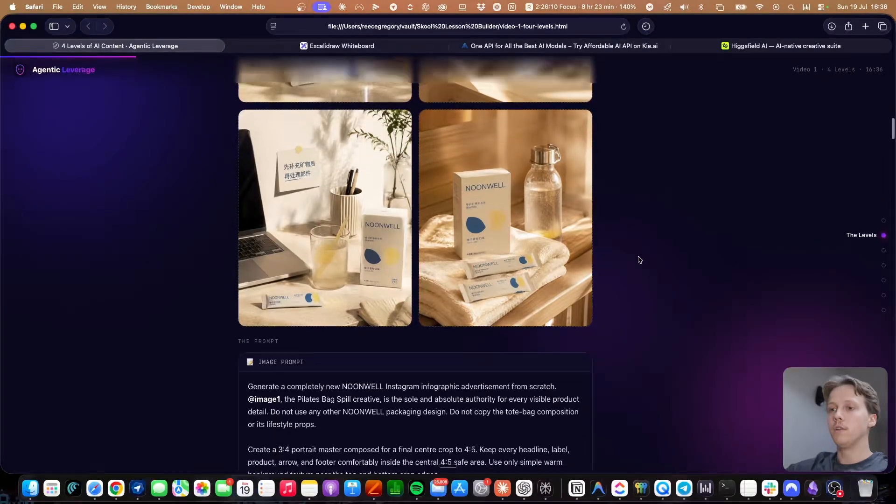
scroll(640, 259, "down", 4)
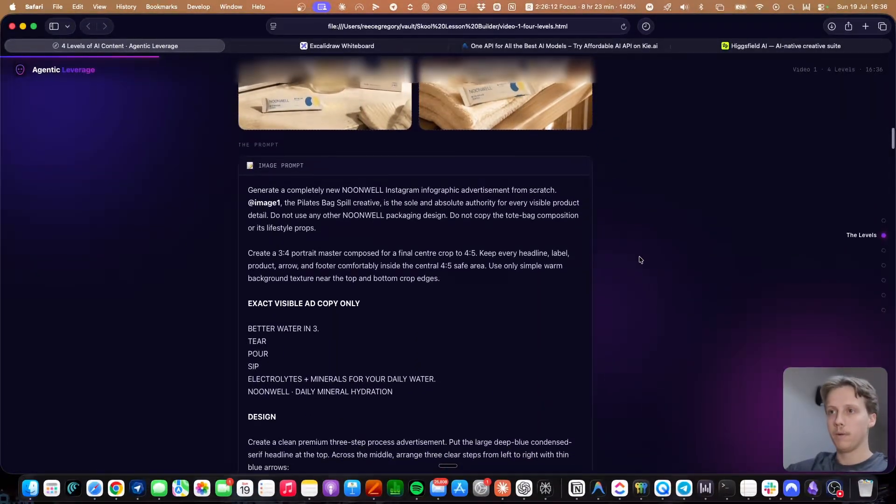
scroll(611, 263, "down", 1)
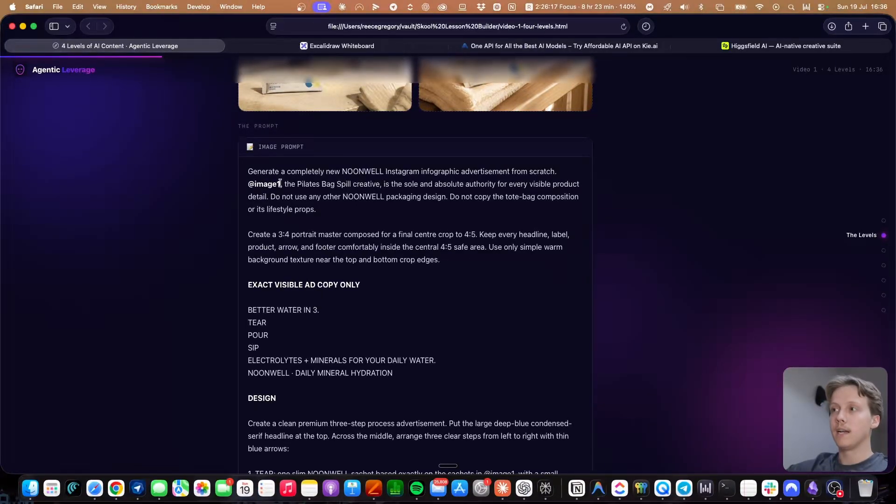
scroll(271, 177, "down", 1)
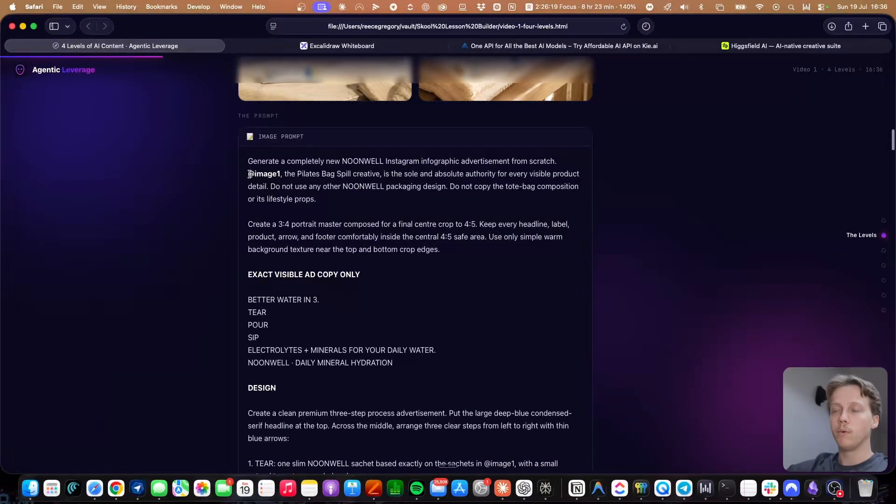
left_click_drag(249, 174, 281, 174)
scroll(320, 207, "up", 5)
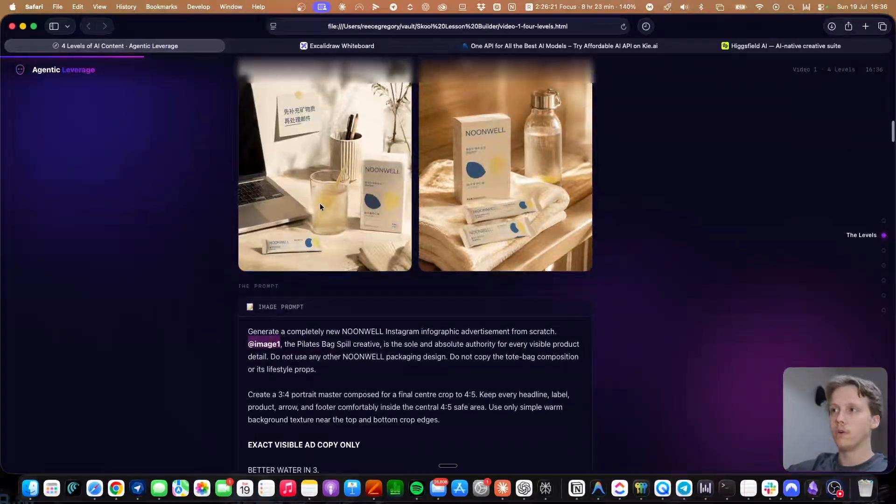
scroll(320, 206, "up", 5)
scroll(372, 212, "down", 10)
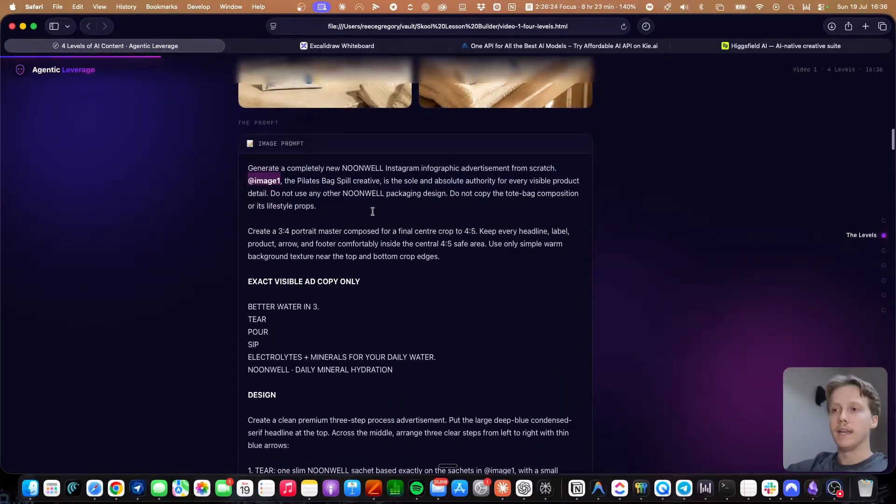
Read through the image prompt's ad copy, design, product fidelity, style and exclusion sections.
scroll(403, 277, "down", 6)
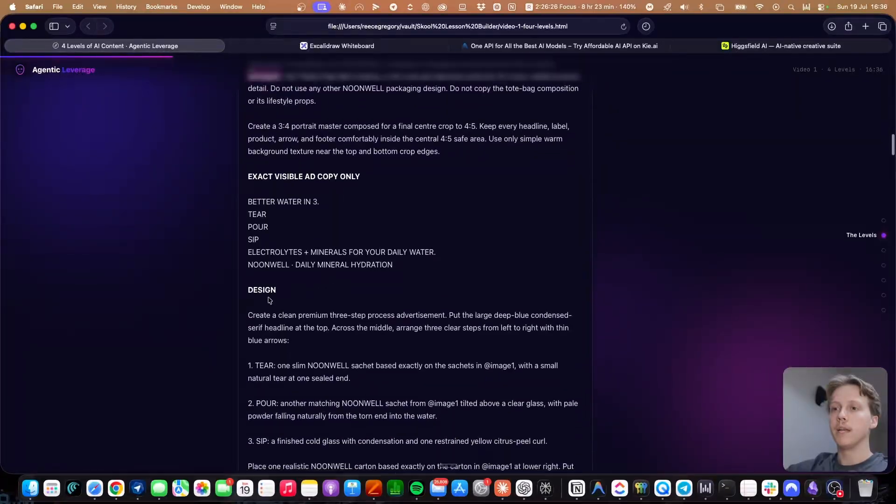
scroll(265, 283, "down", 7)
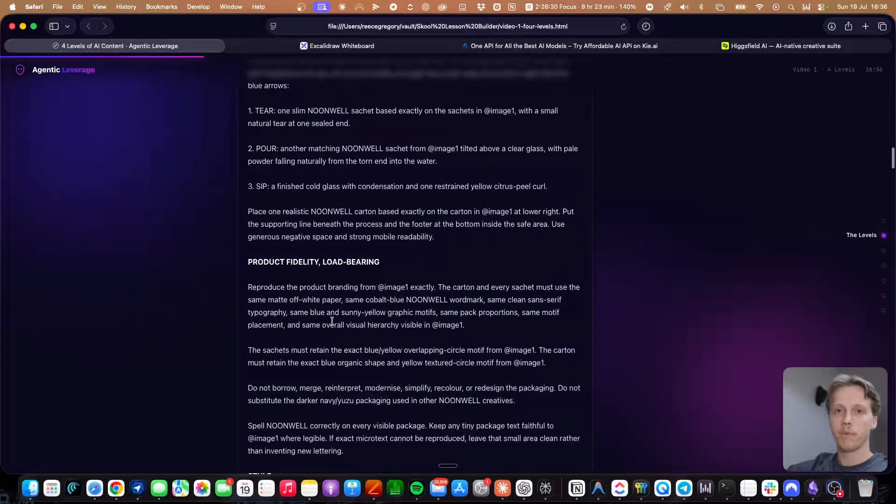
scroll(334, 321, "down", 2)
scroll(440, 264, "down", 6)
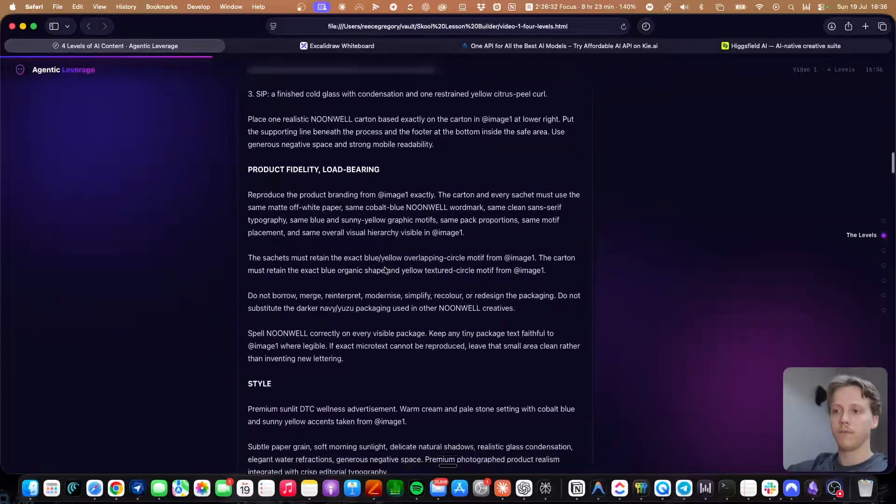
scroll(273, 296, "down", 2)
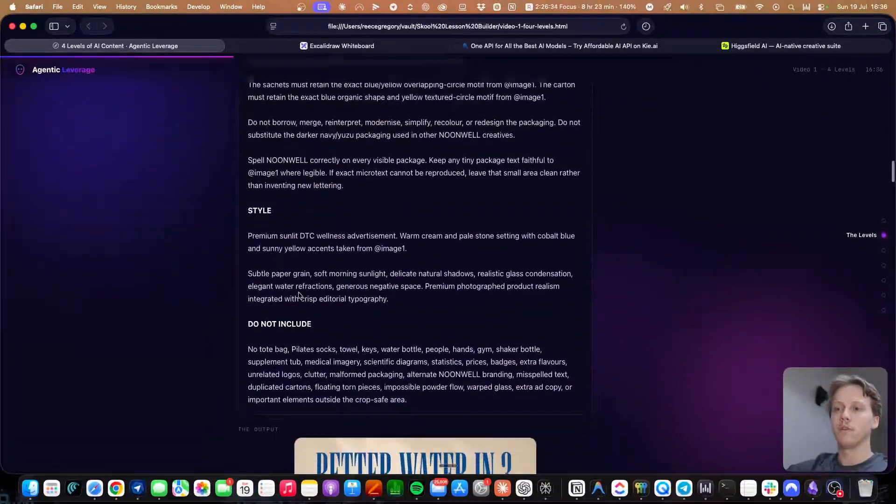
scroll(309, 338, "up", 7)
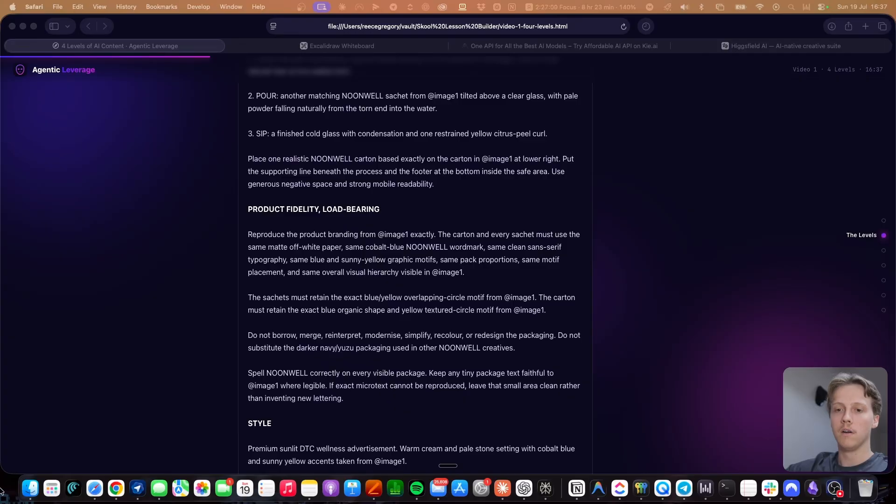
Open Prompts.docx in Pages and select the entire Image Prompt template, from "Act as an expert" through the image description placeholder.
double_click(358, 232)
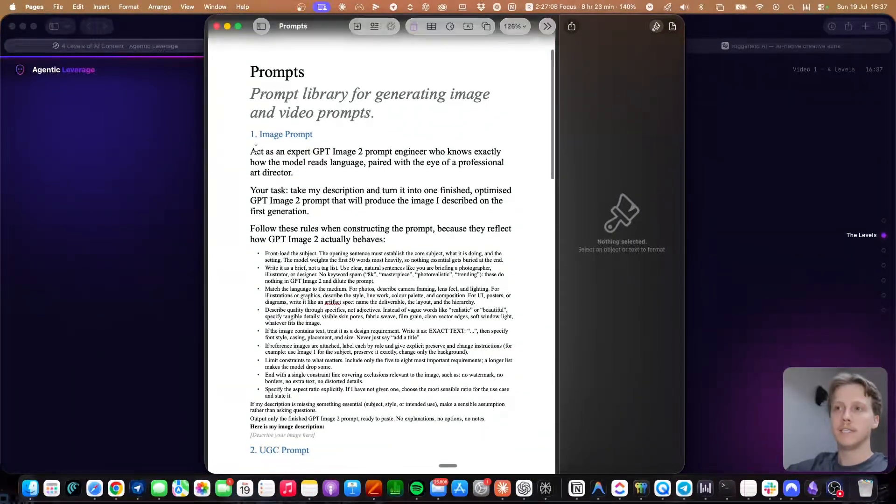
left_click_drag(251, 152, 322, 414)
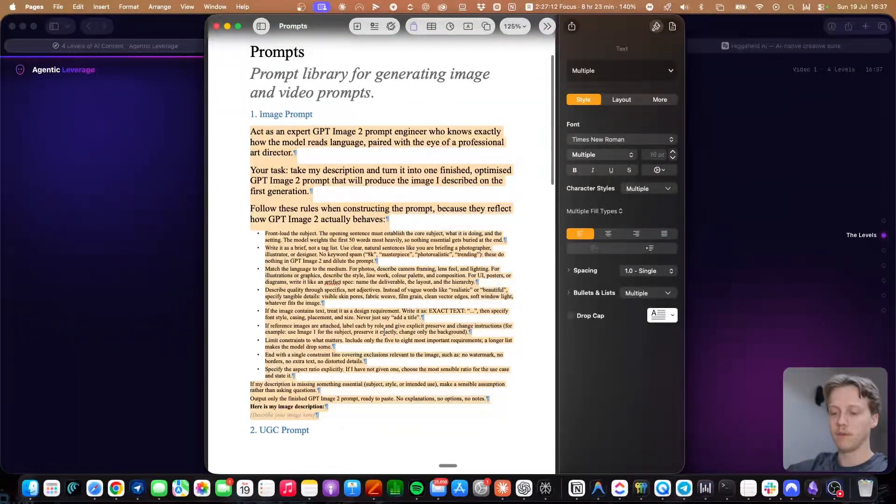
Switch to Claude, paste the Image Prompt template, and replace its placeholder with a request for an on-brand Electro-Lite three-step tear, sip and pour infographic.
key("super+Tab")
left_click(493, 484)
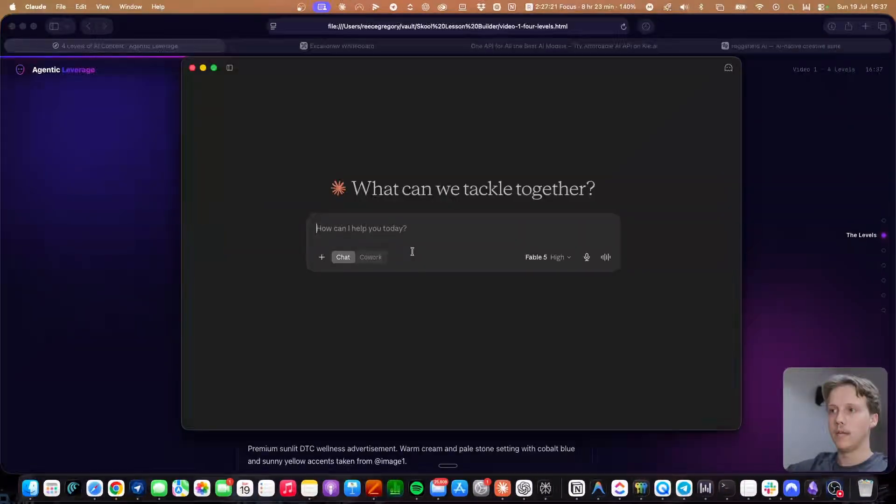
key("super+v")
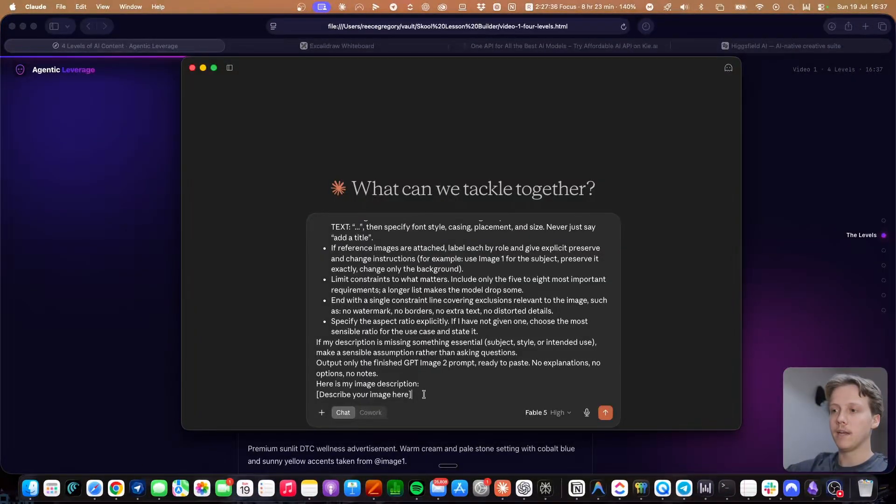
left_click_drag(424, 395, 285, 401)
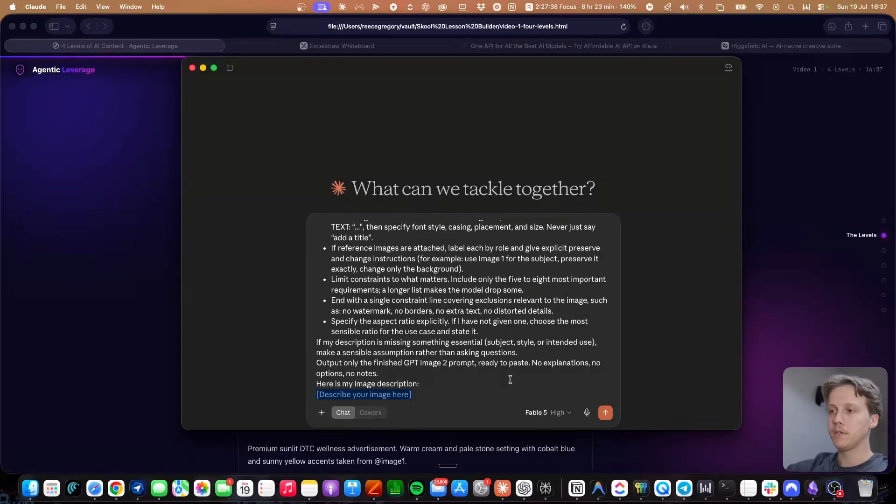
key("BackSpace")
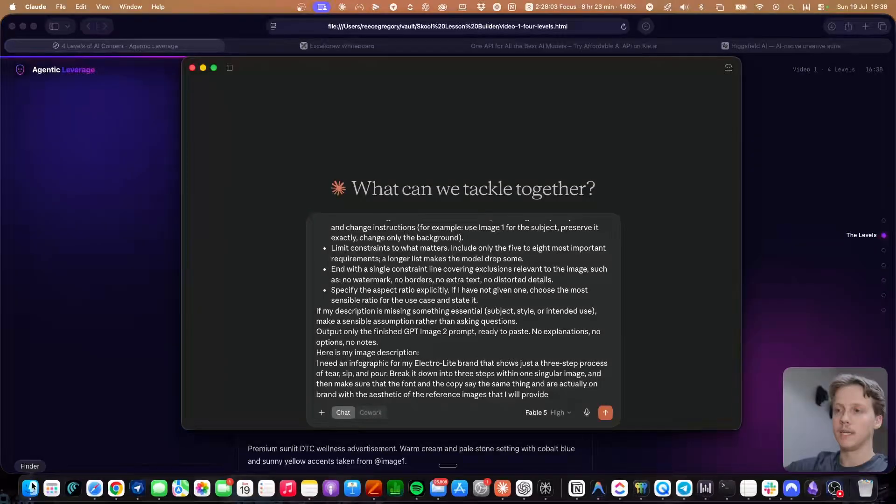
Preview gpt-image-ref-20260617-195142.png in the Video 1 folder, attach it to the Claude prompt as the reference, and send the message.
left_click(30, 487)
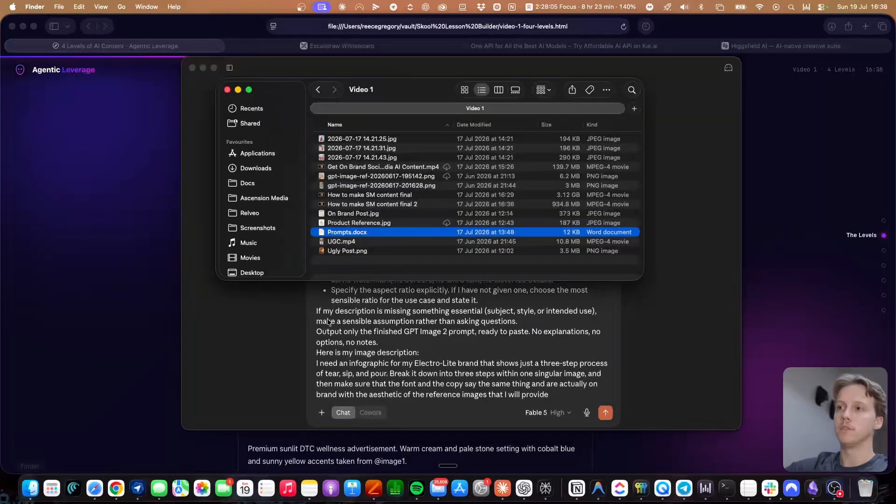
left_click(386, 176)
key("space")
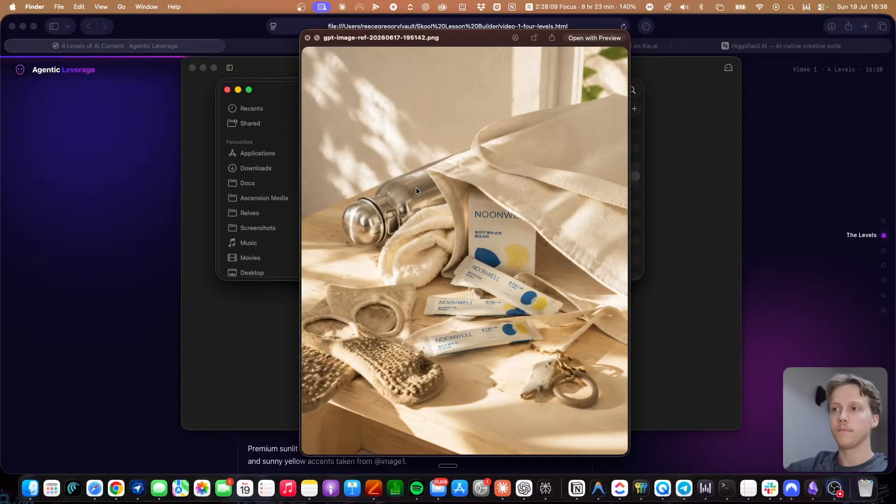
key("space")
left_click_drag(410, 184, 460, 301)
left_click(459, 299)
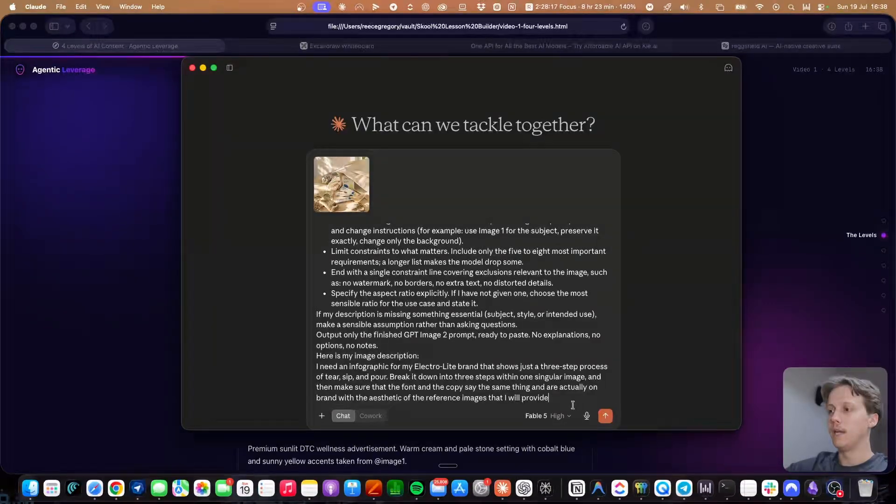
left_click(609, 418)
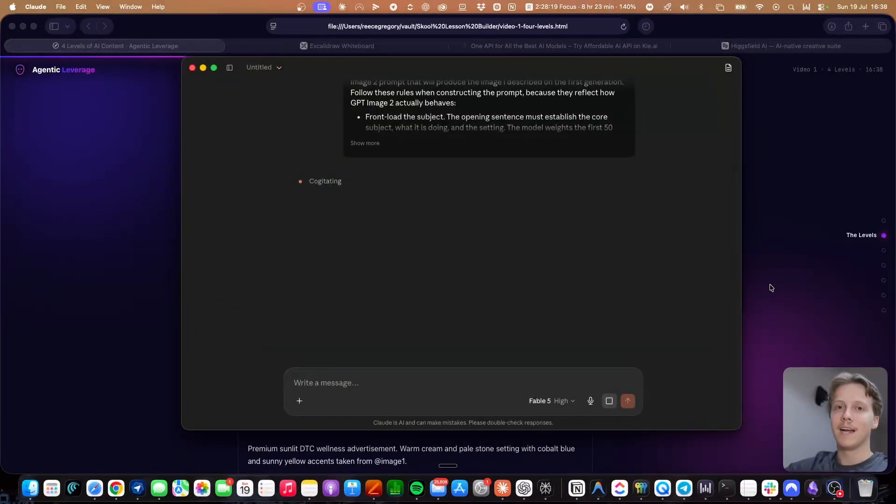
Look at ChatGPT as an image generation option, including what can be added to its prompt.
key("super+Tab")
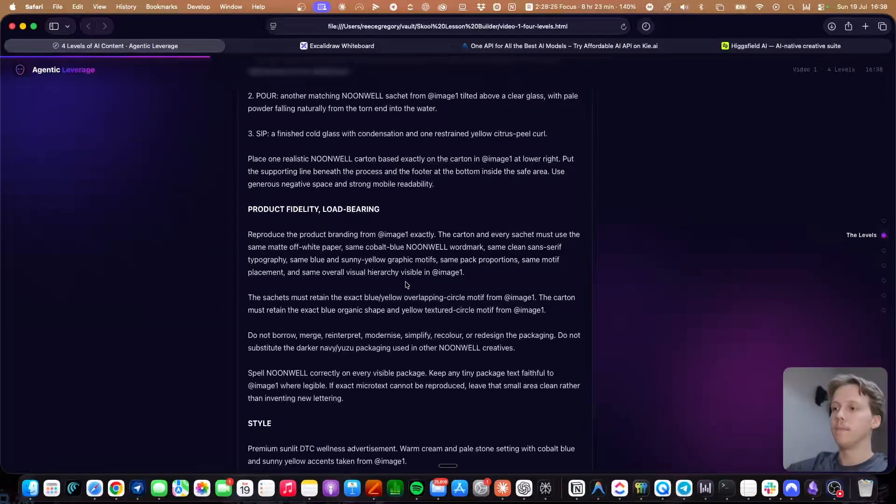
left_click(524, 488)
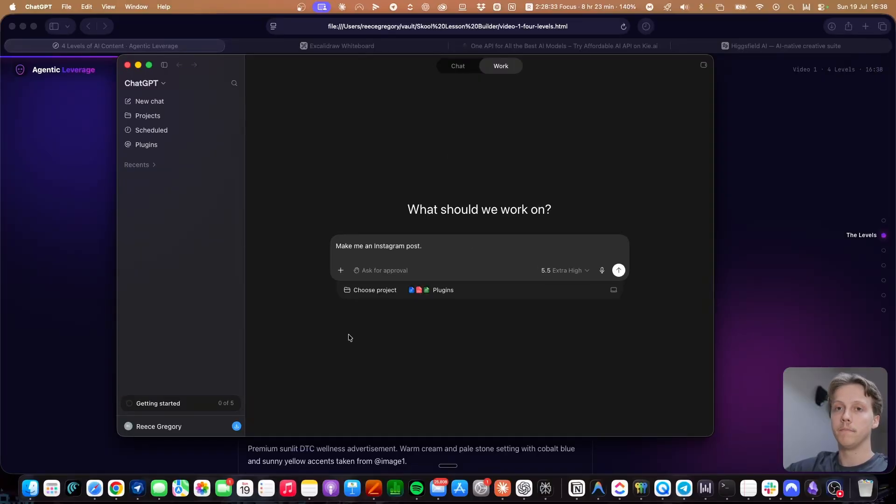
left_click(341, 270)
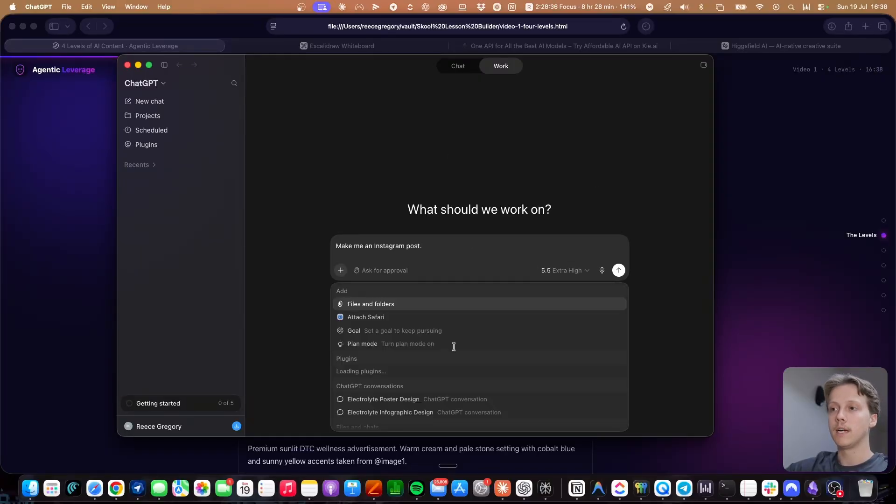
left_click(754, 143)
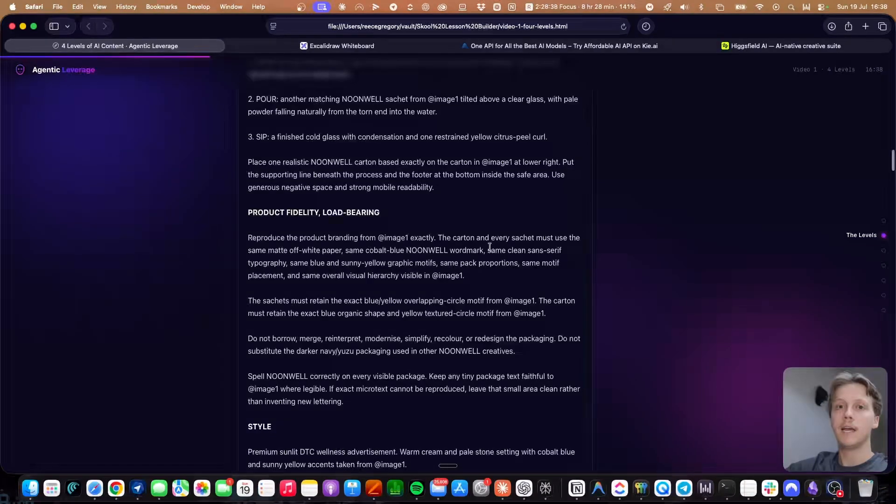
left_click(524, 489)
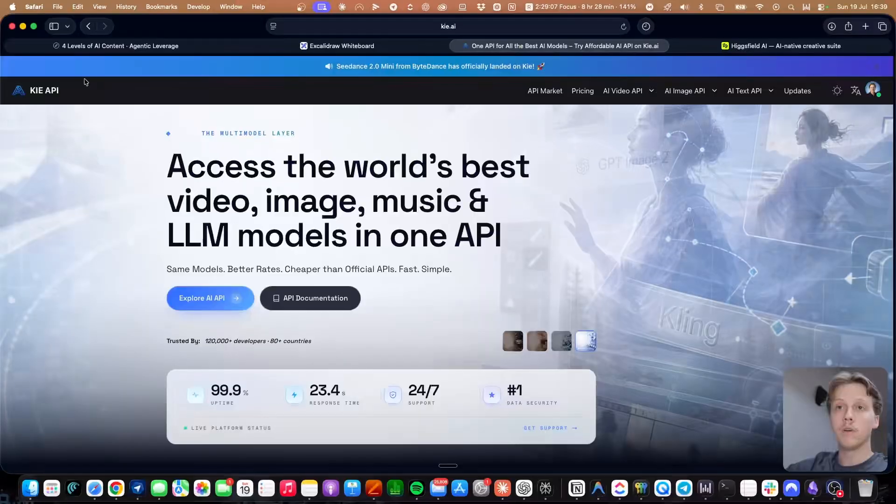
View Higgsfield's available image and video models, dismissing the collaboration pop-up on the Create Video page.
left_click(766, 46)
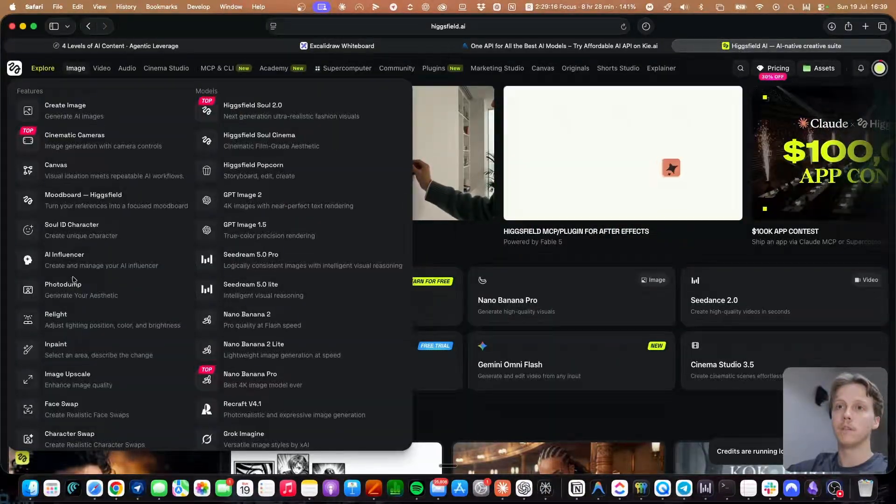
left_click(102, 68)
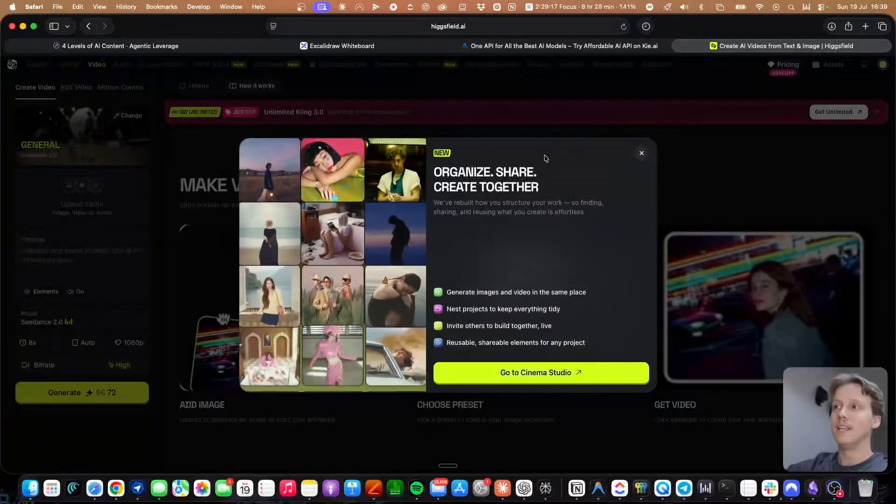
left_click(641, 153)
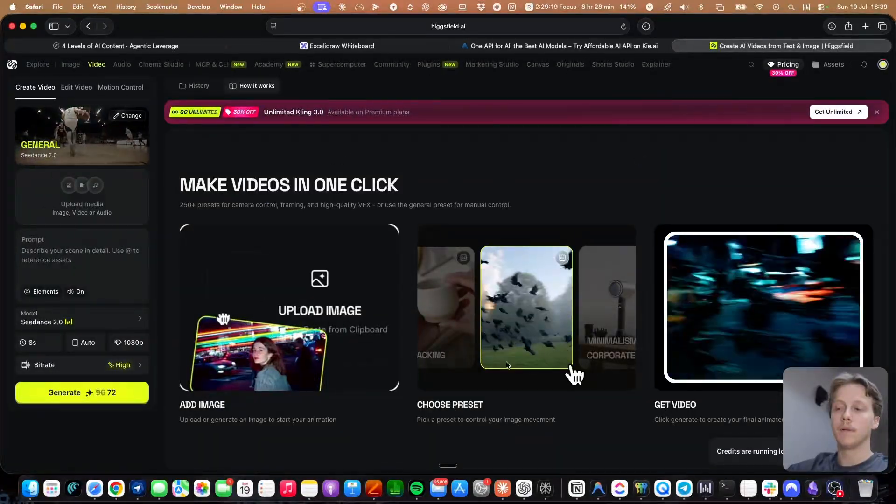
mouse_move(96, 68)
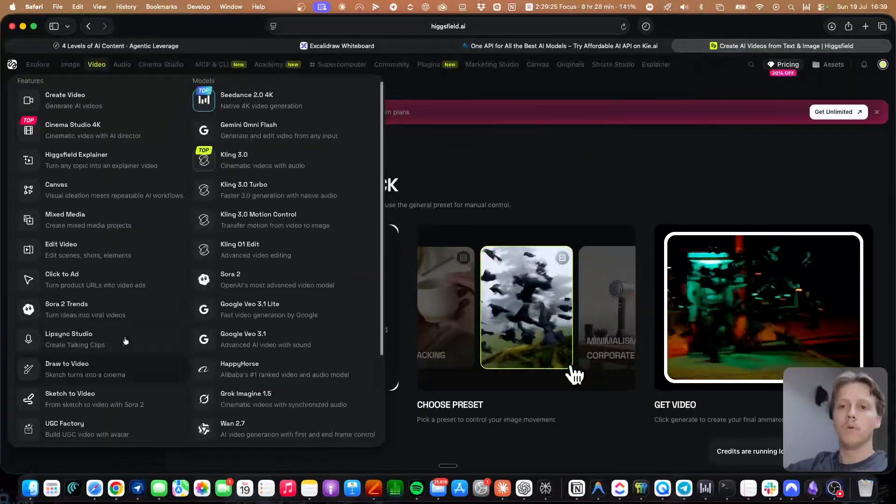
Open the GPT Image 2 image-to-image playground on Kie.ai.
left_click(527, 45)
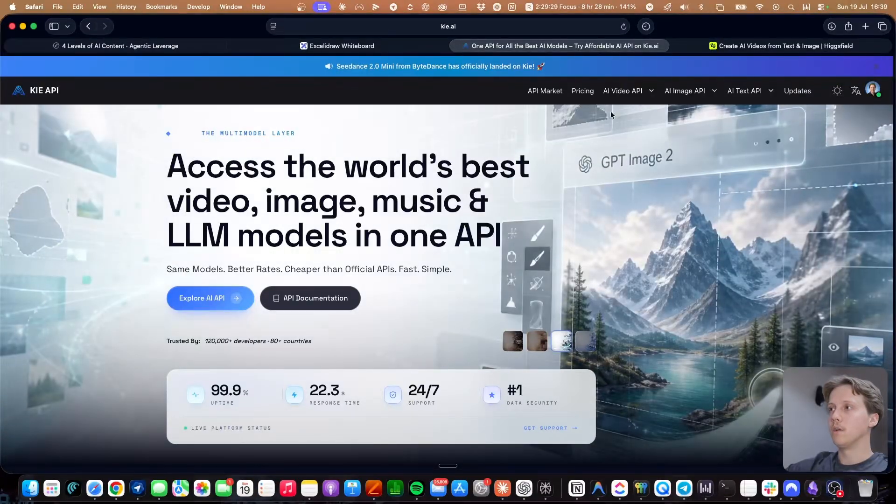
mouse_move(688, 93)
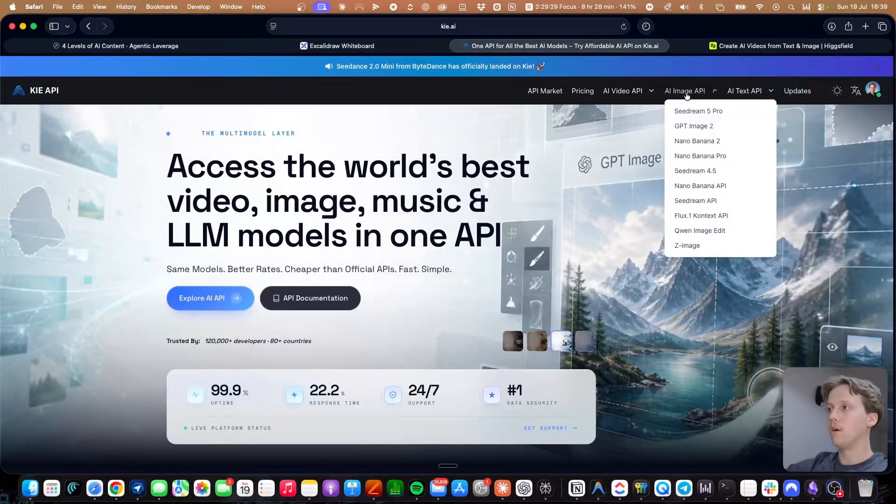
left_click(690, 132)
scroll(397, 213, "down", 5)
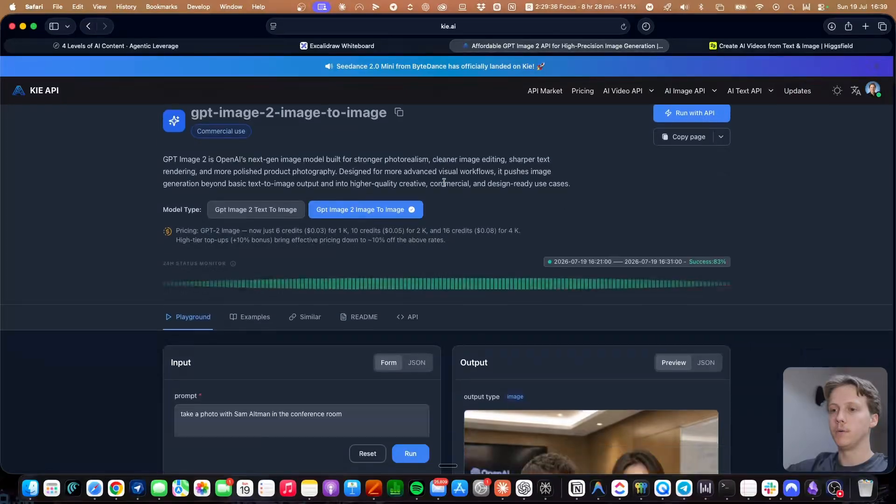
Replace the playground's sample prompt with the Electro-Lite infographic prompt written by Claude, and review its opening and reference-image instructions.
left_click(356, 294)
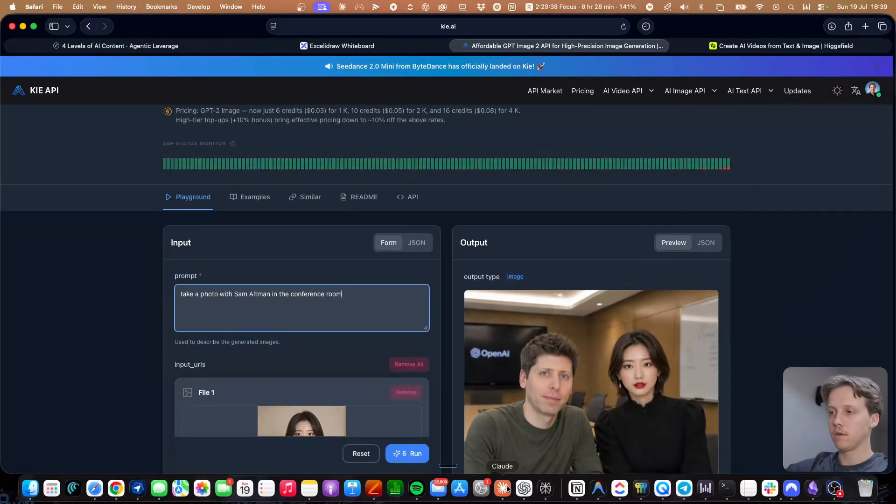
key("super+Tab")
scroll(305, 231, "down", 1)
key("super+Tab")
key("super+v")
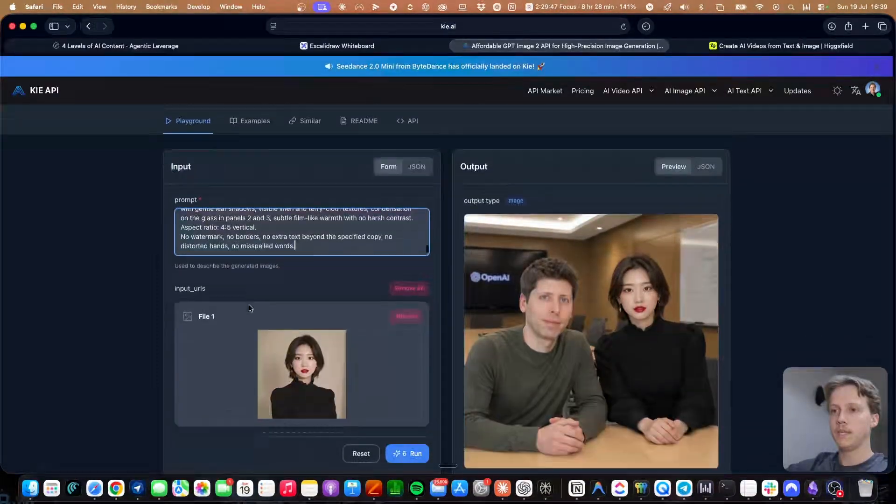
scroll(248, 304, "down", 2)
scroll(300, 194, "up", 15)
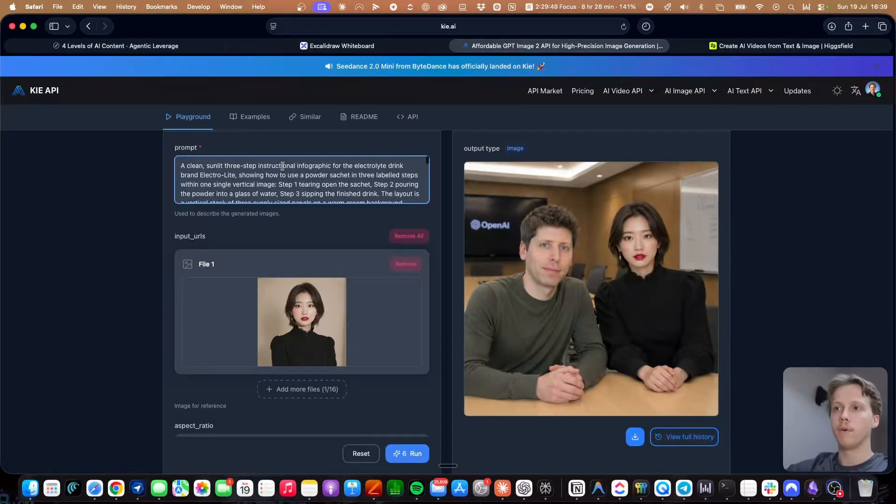
scroll(276, 165, "down", 3)
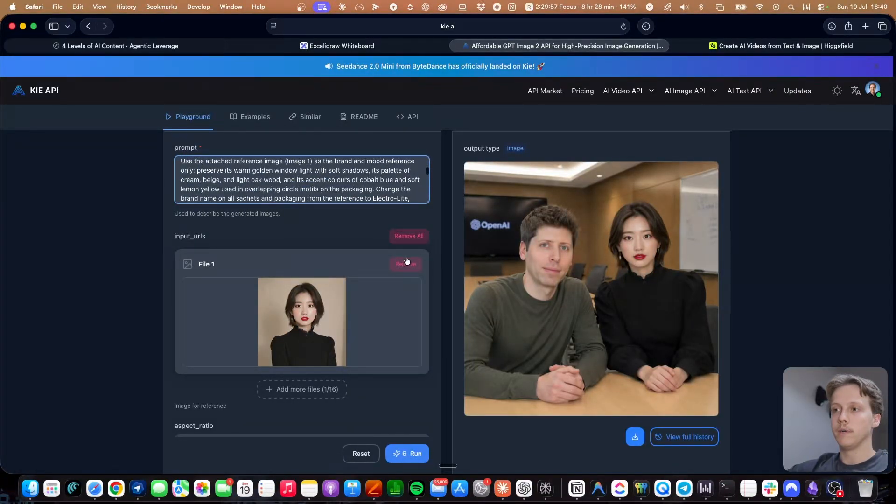
Replace the sample portrait input with the sunlit NOONWELL product reference image, and set the resolution to 4K.
left_click(406, 261)
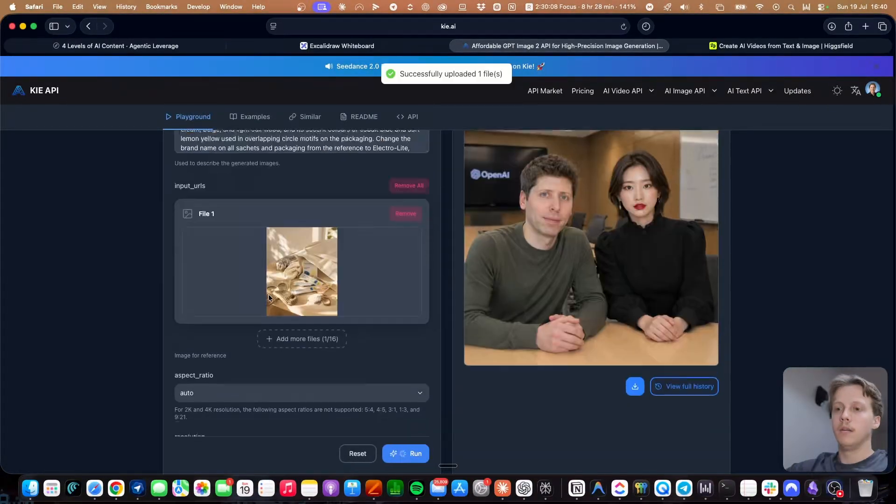
scroll(239, 343, "down", 2)
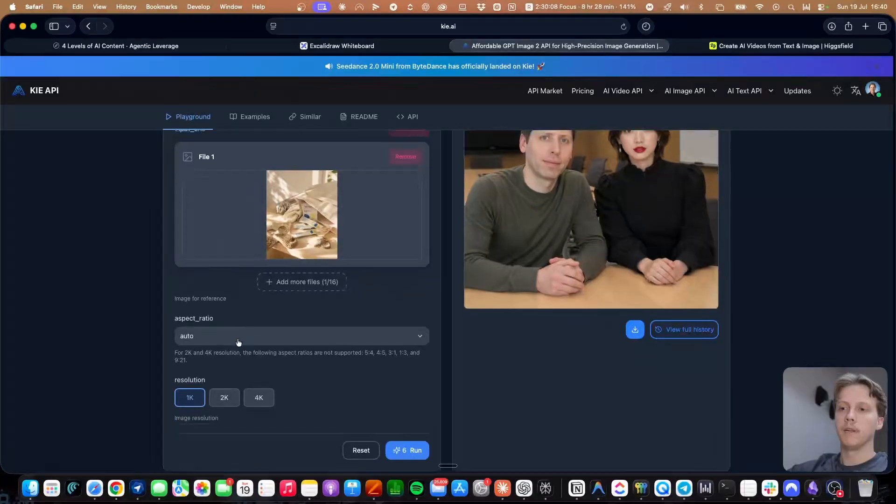
scroll(238, 343, "down", 1)
left_click(224, 372)
left_click(259, 372)
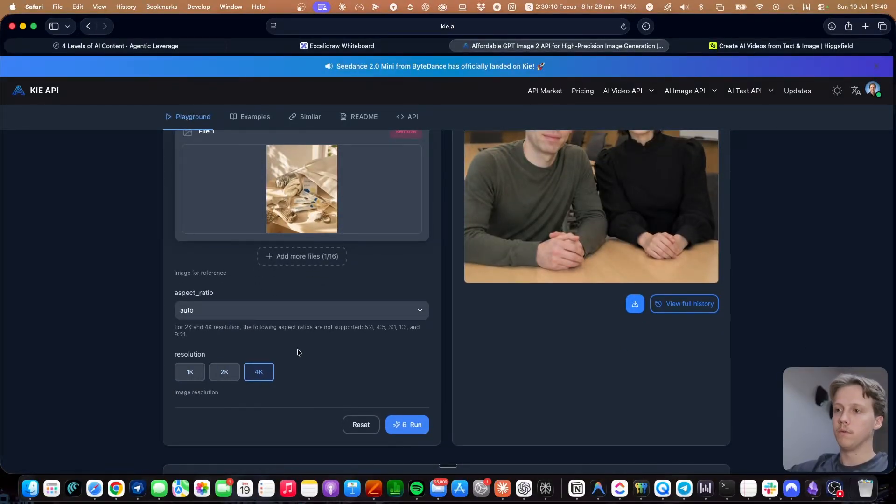
Review the prompt and reference image inputs, and run the GPT Image 2 generation.
scroll(304, 346, "up", 5)
scroll(312, 339, "down", 2)
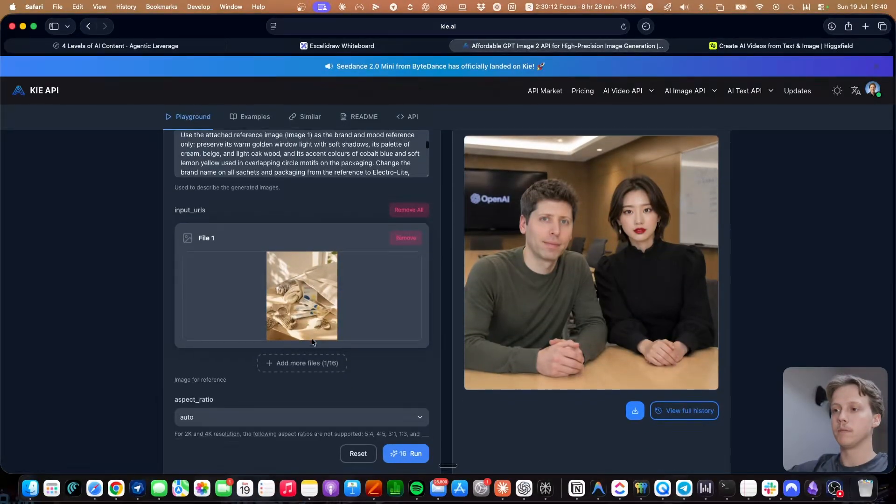
left_click(405, 456)
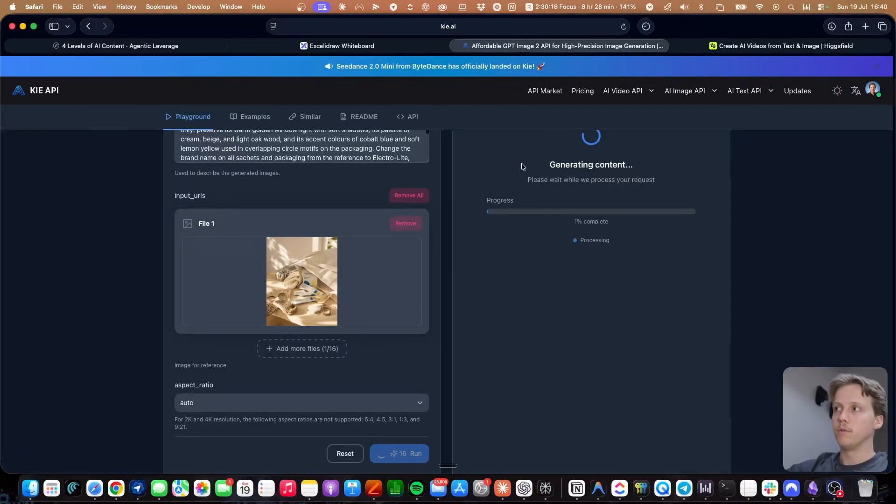
scroll(504, 307, "up", 1)
scroll(516, 255, "down", 3)
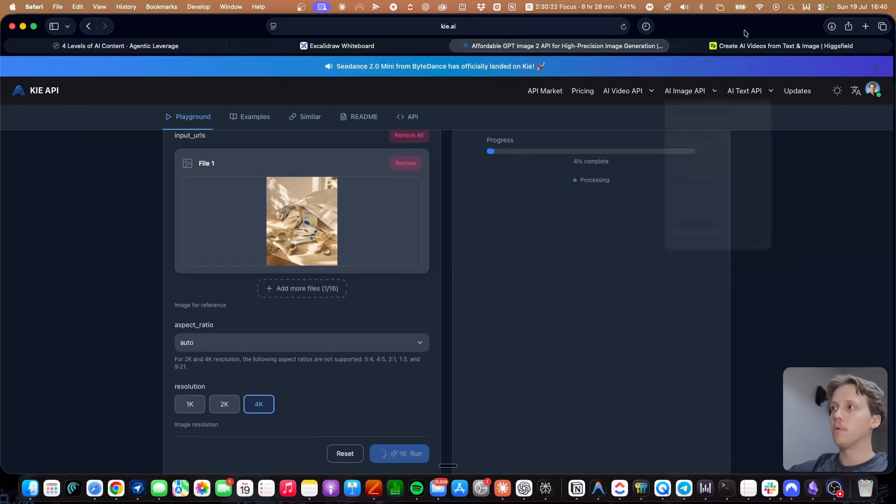
Glance at Higgsfield's Create Video page, and return to Kie.ai to check the generation progress.
left_click(747, 46)
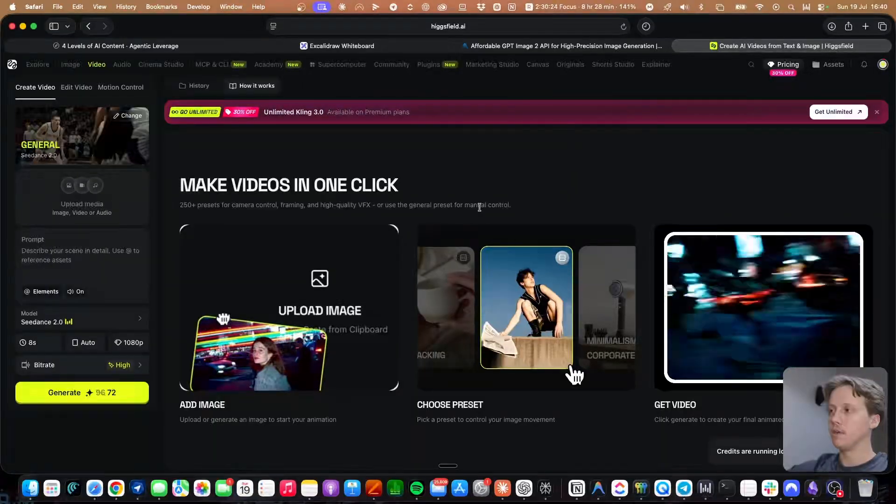
left_click(561, 46)
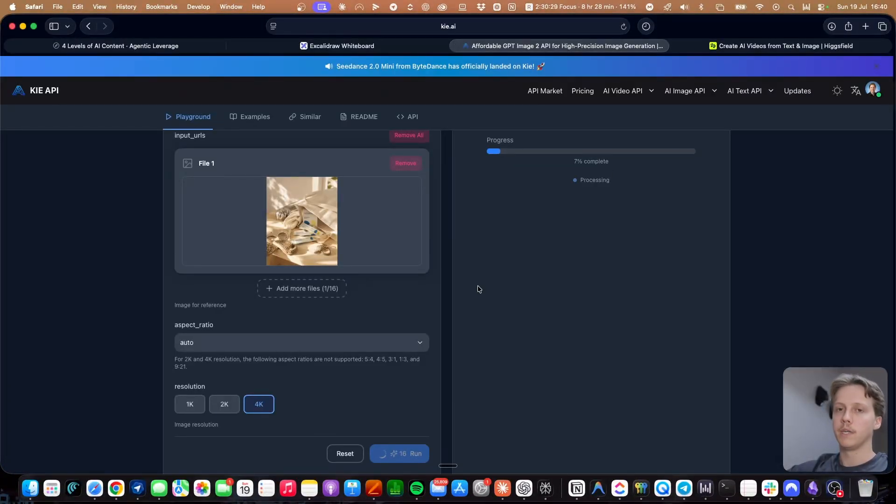
scroll(469, 210, "up", 1)
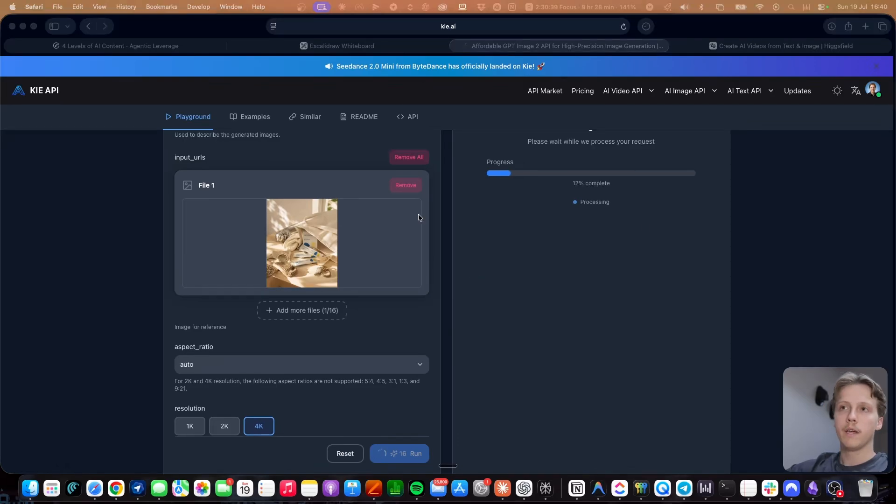
Return to the 4 Levels page and review the image prompt's step descriptions and product fidelity section.
left_click(170, 46)
scroll(470, 289, "down", 1)
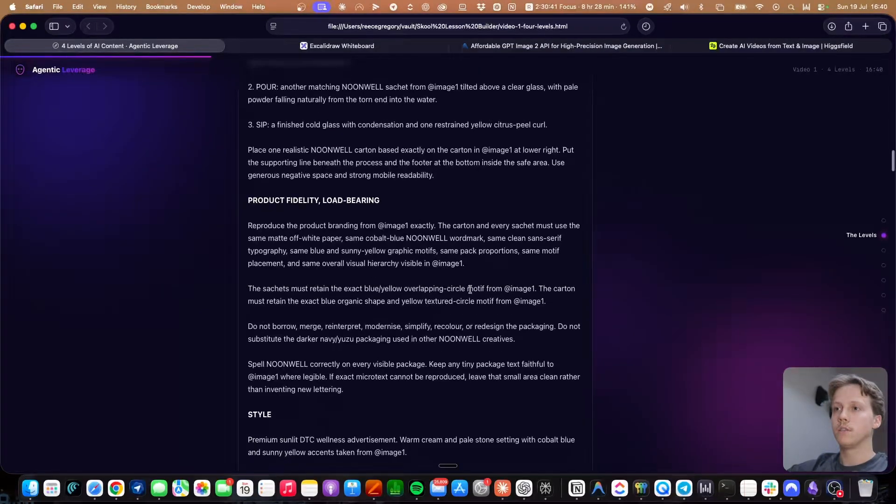
scroll(396, 312, "up", 2)
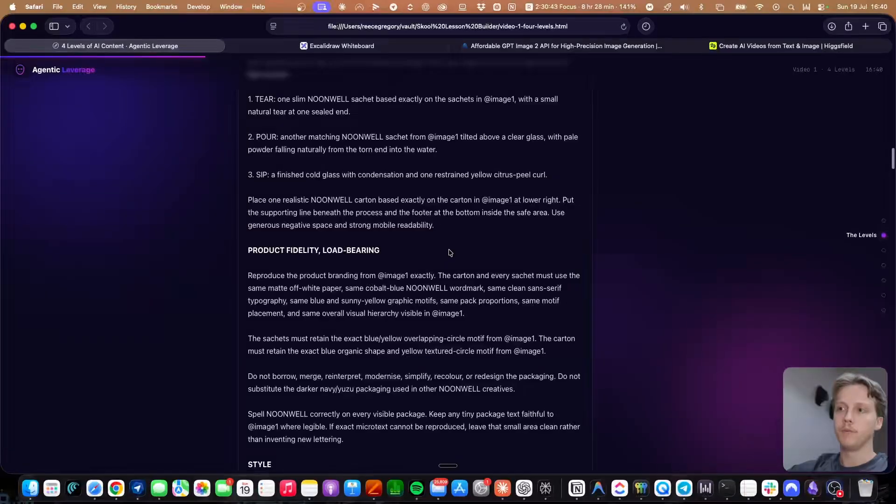
Review the image prompt down to its output, and compare that infographic with the PEAK Electrolytes ad on the Excalidraw whiteboard.
scroll(453, 256, "up", 15)
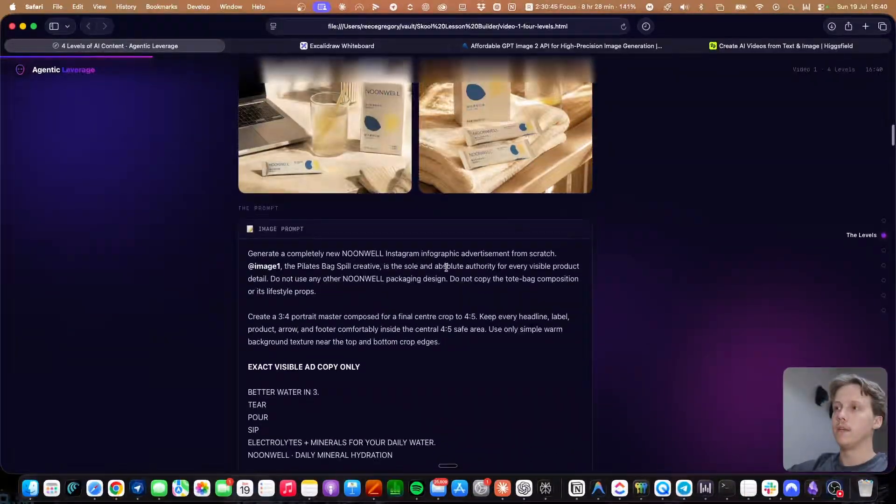
scroll(508, 121, "down", 20)
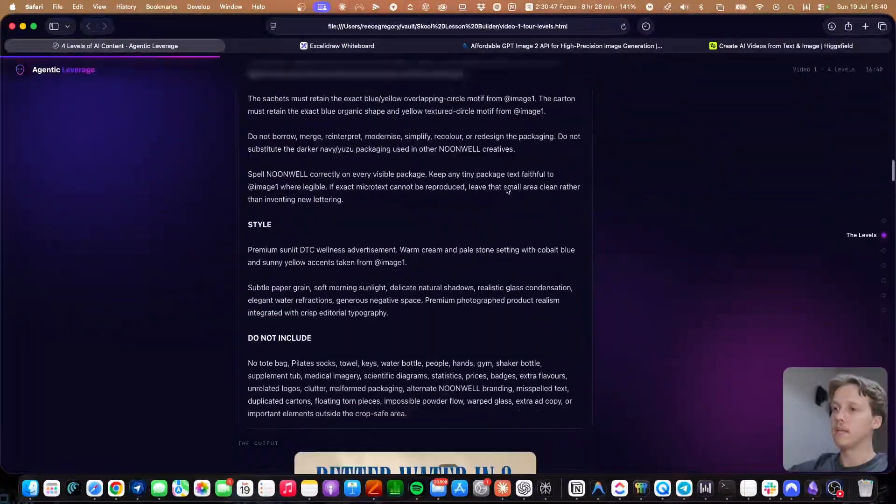
scroll(508, 190, "down", 4)
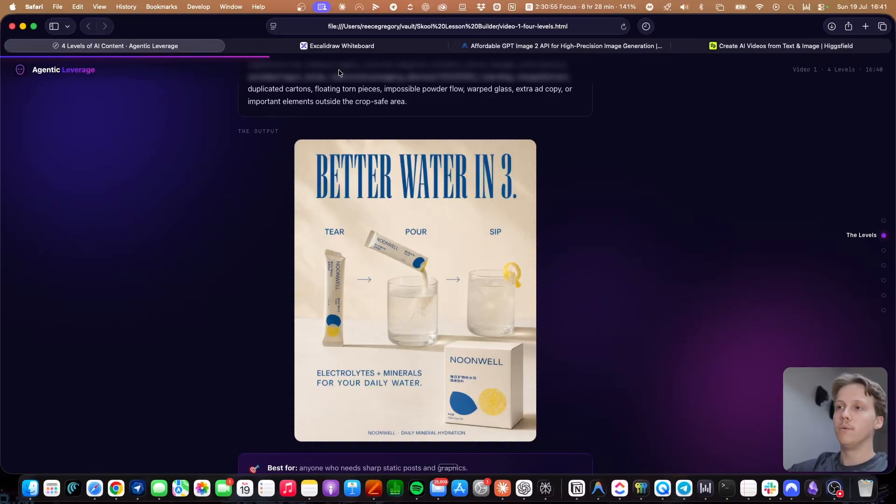
left_click(342, 46)
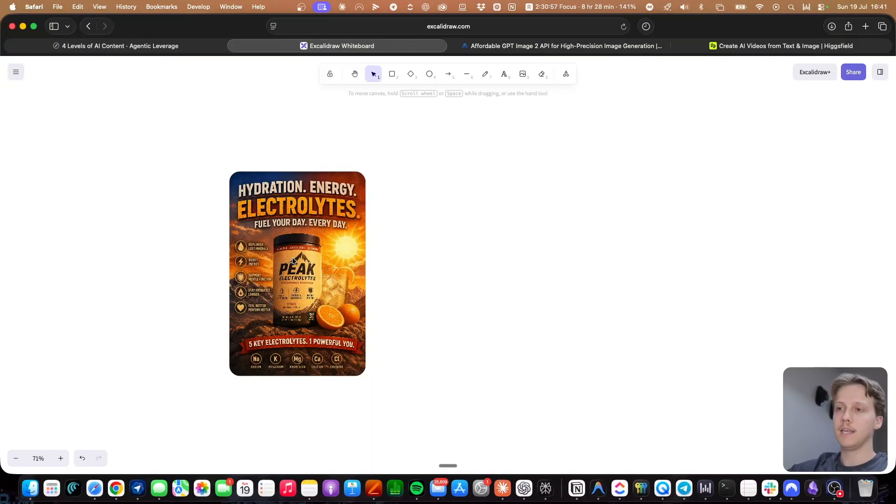
scroll(294, 260, "up", 6)
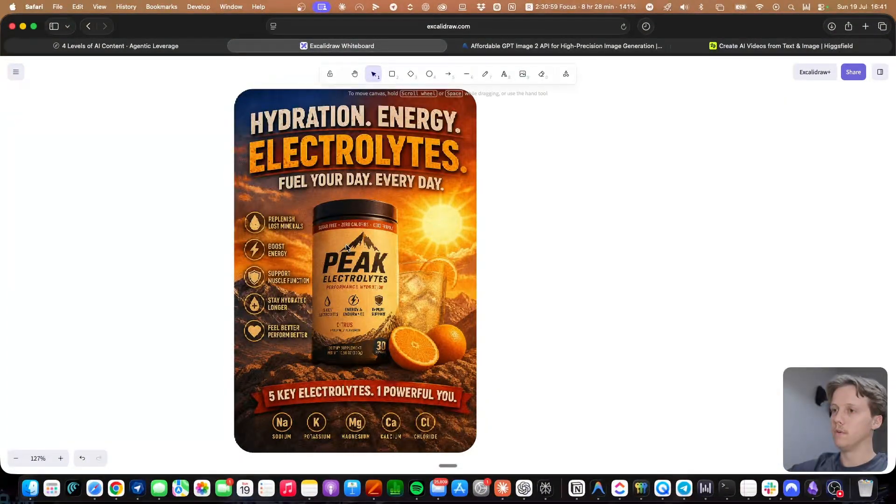
left_click(142, 46)
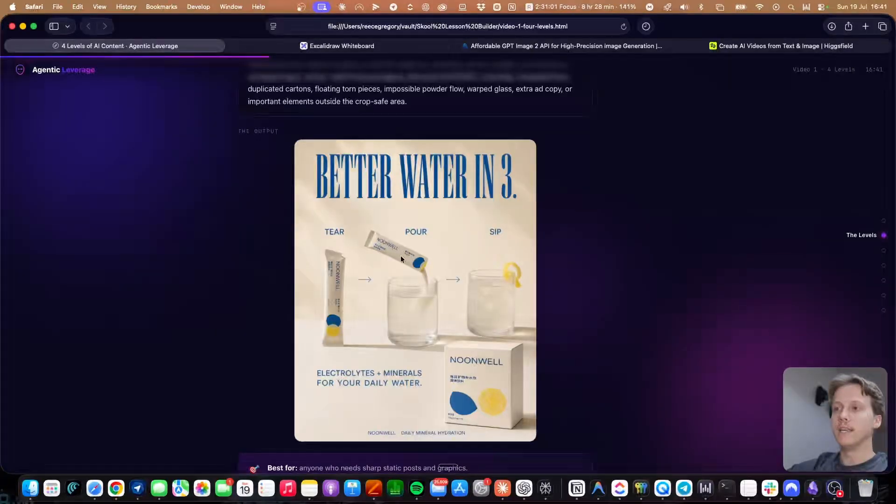
Recheck the prompt's ad copy, design and product fidelity sections against the BETTER WATER IN 3. infographic on the 4 Levels page.
scroll(437, 282, "up", 15)
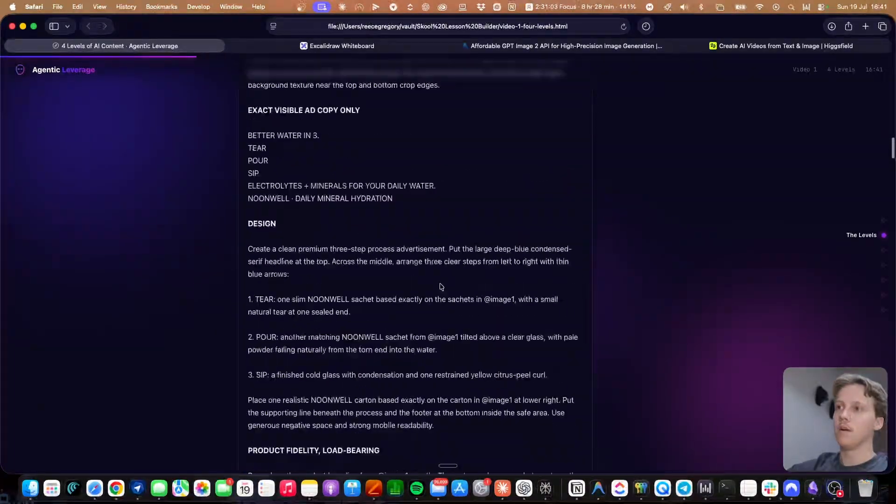
scroll(494, 311, "down", 15)
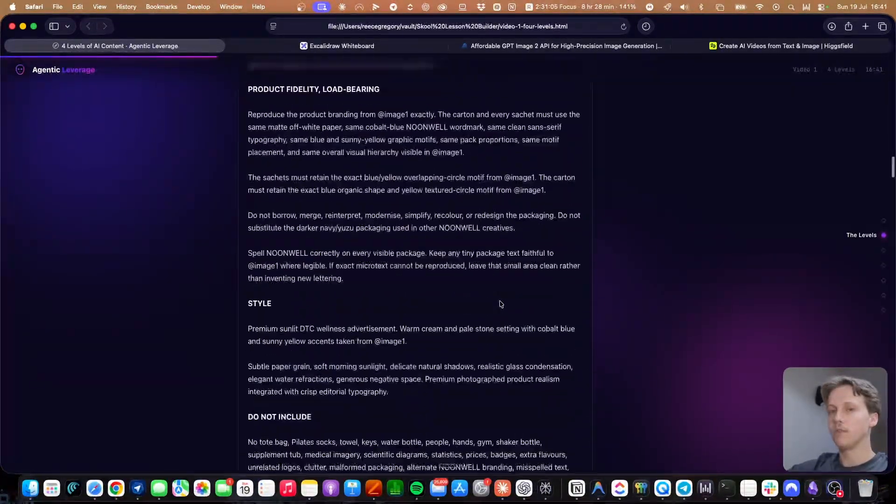
scroll(515, 306, "down", 2)
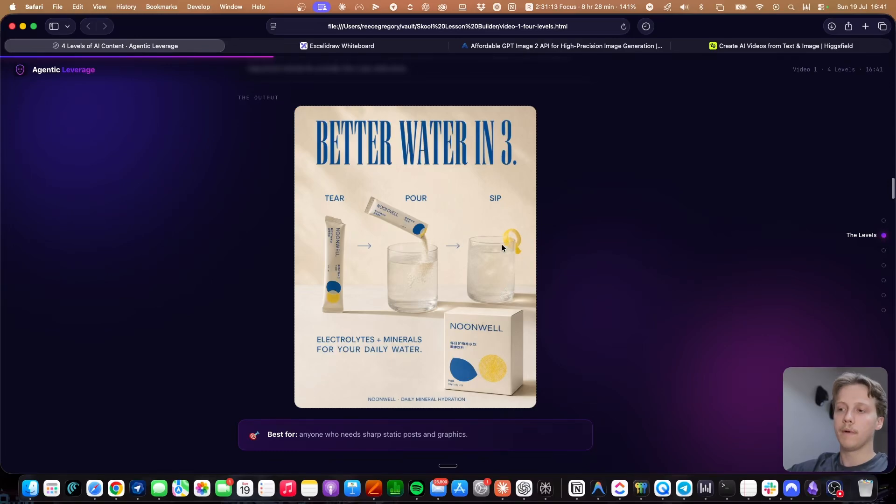
scroll(407, 145, "up", 1)
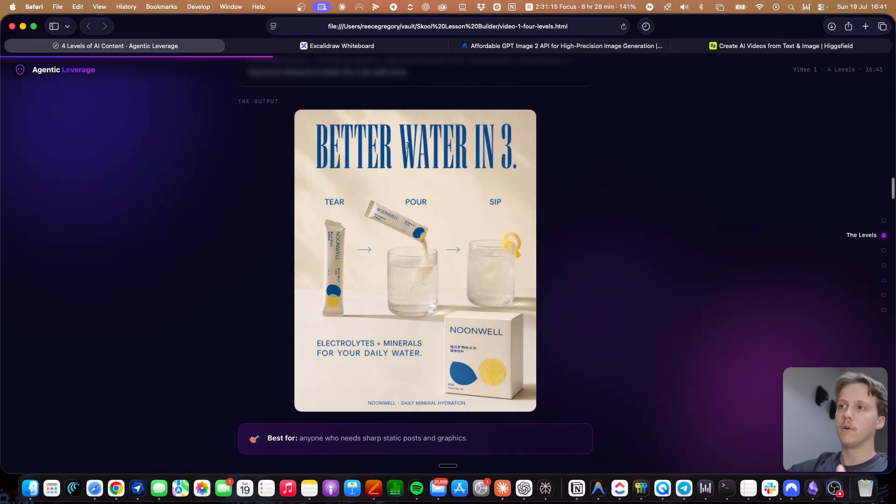
left_click_drag(335, 144, 589, 241)
left_click(589, 240)
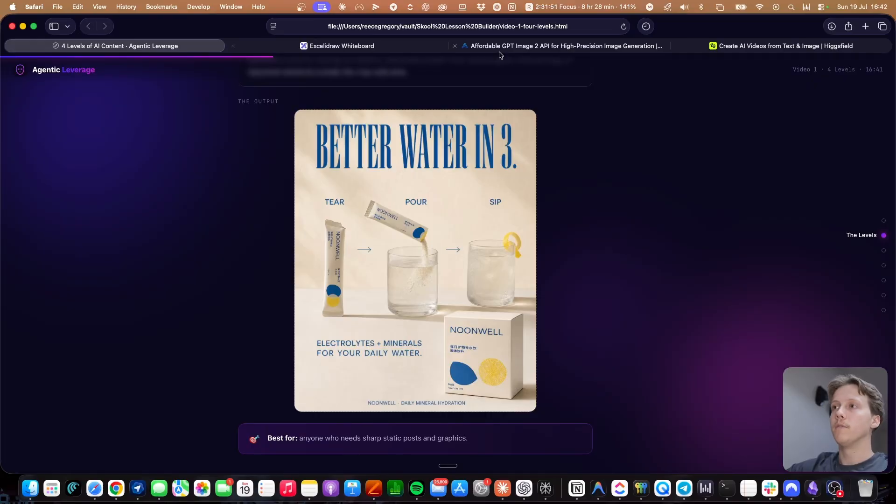
Switch to Kie.ai and examine the generated NOONWELL infographic alongside its prompt and reference image.
left_click(520, 48)
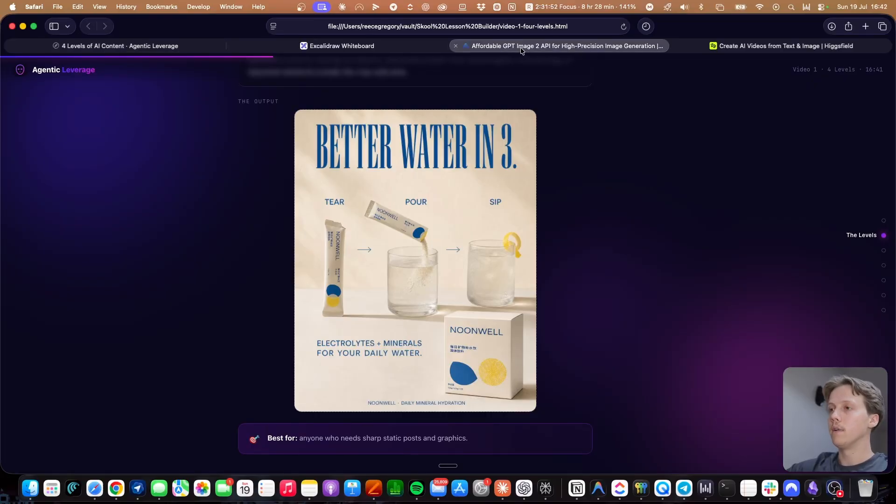
scroll(642, 299, "up", 1)
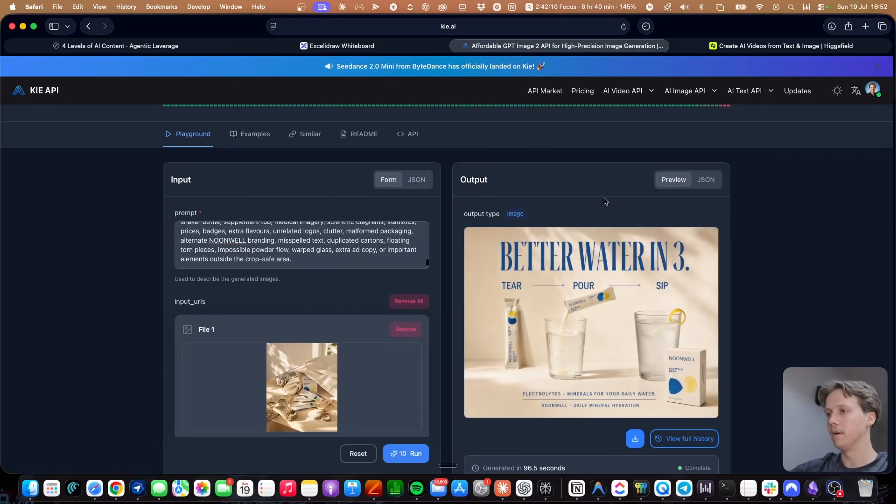
scroll(730, 232, "down", 1)
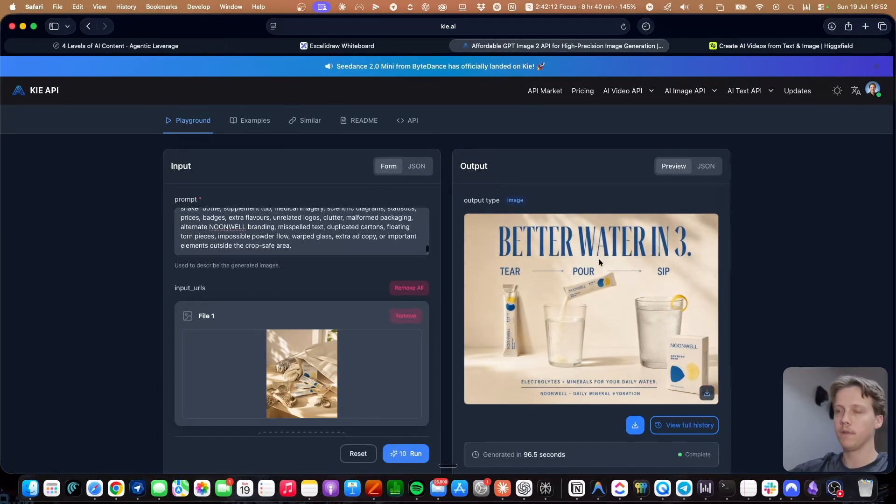
scroll(647, 338, "down", 1)
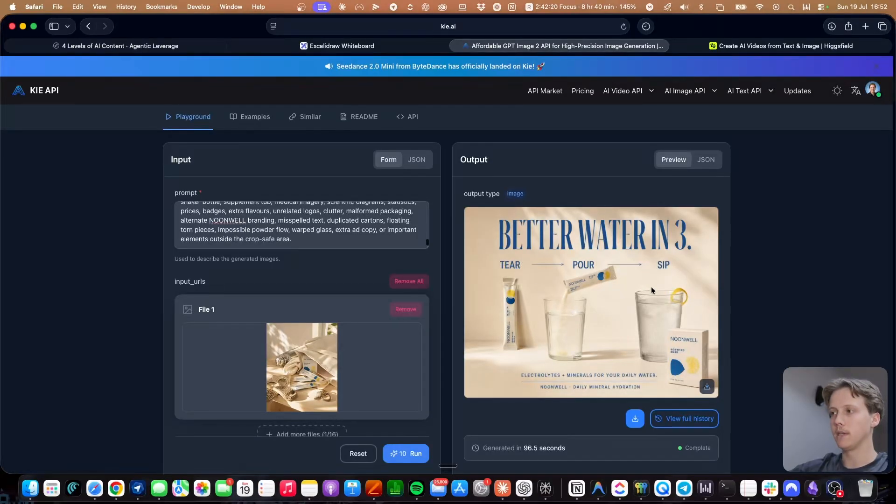
scroll(755, 269, "down", 1)
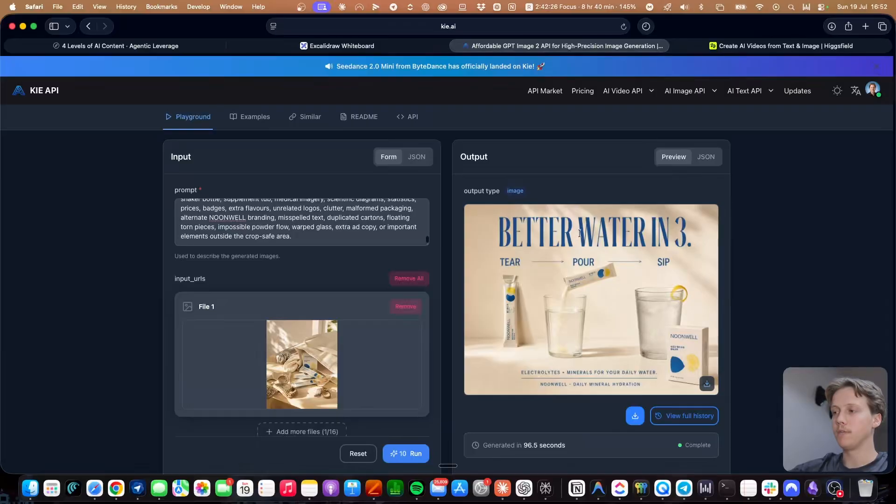
scroll(602, 261, "down", 3)
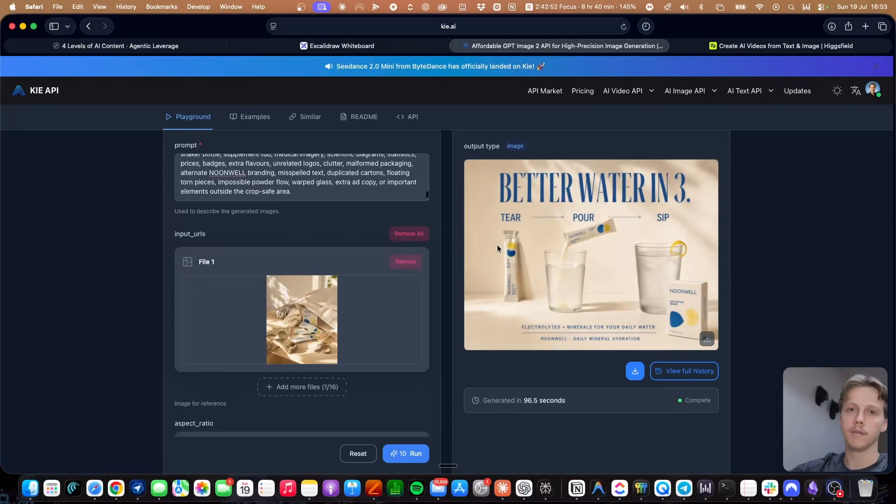
Return to the 4 Levels page and read the Level 2 recipe and the opening of the reference image prompt.
left_click(178, 47)
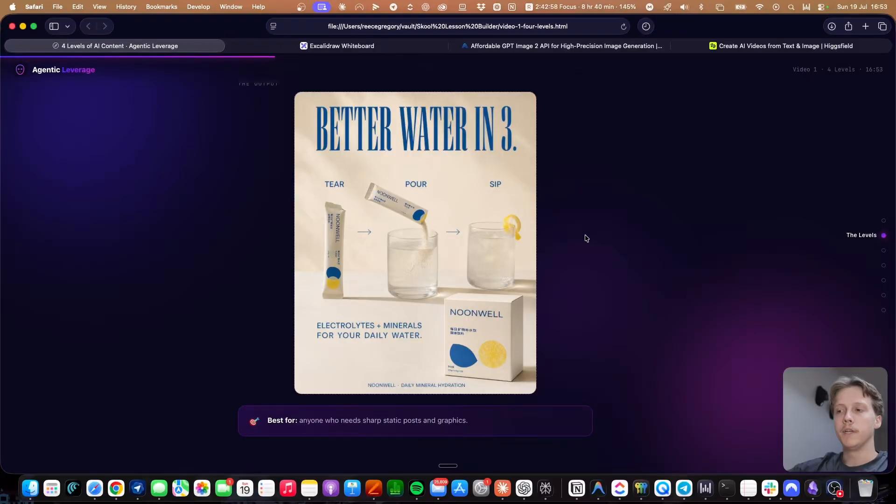
scroll(587, 238, "down", 10)
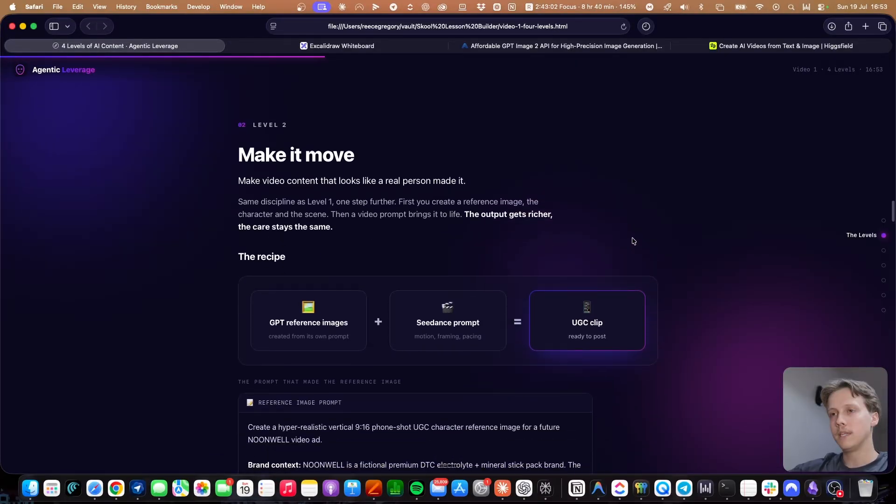
scroll(642, 234, "down", 2)
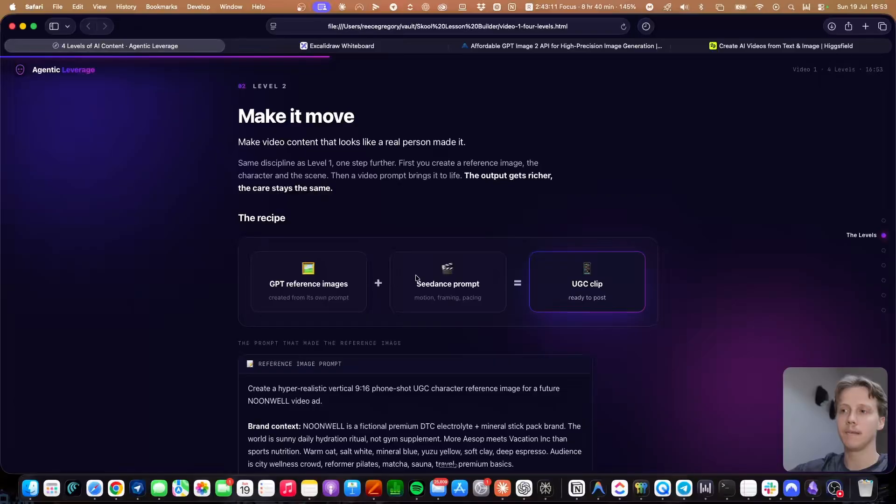
scroll(412, 277, "down", 2)
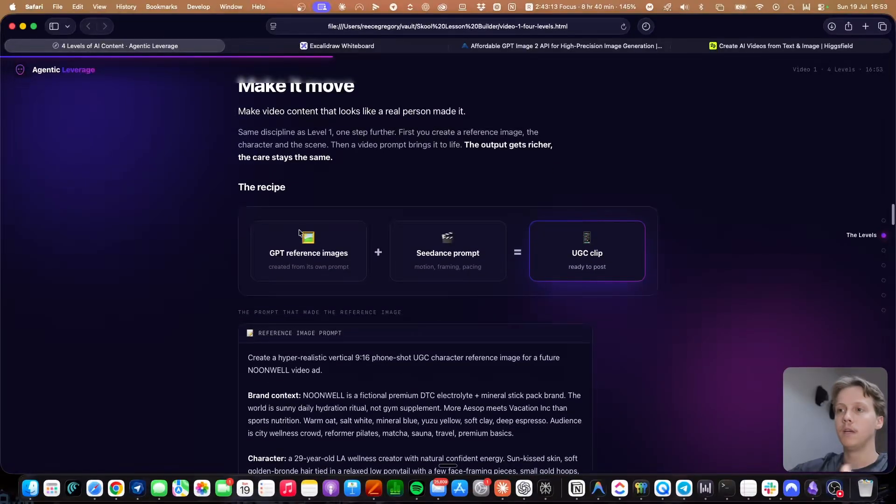
scroll(299, 240, "down", 6)
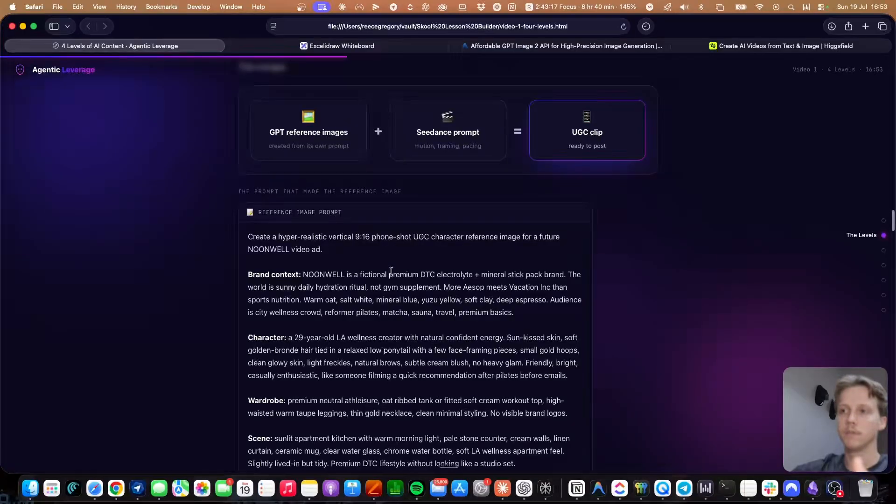
scroll(388, 272, "down", 2)
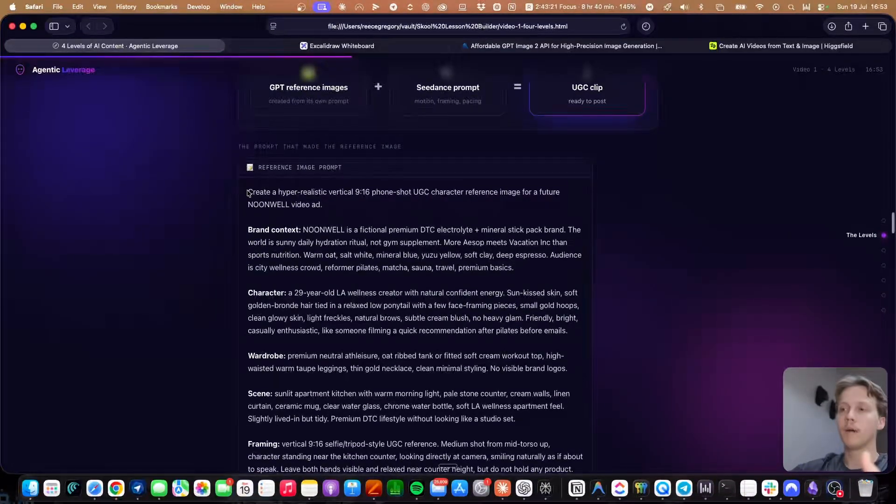
left_click_drag(248, 192, 348, 202)
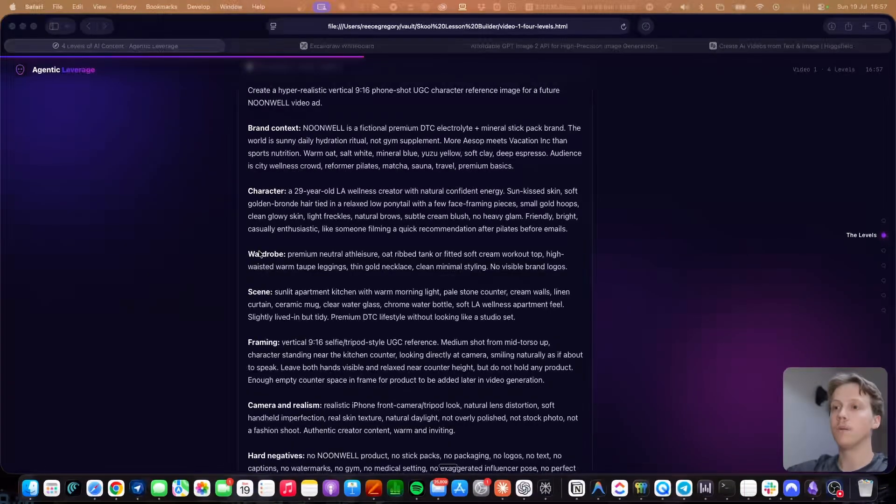
Review the rest of the reference image prompt, the creator reference image and the opening of the Seedance prompt.
scroll(507, 247, "up", 2)
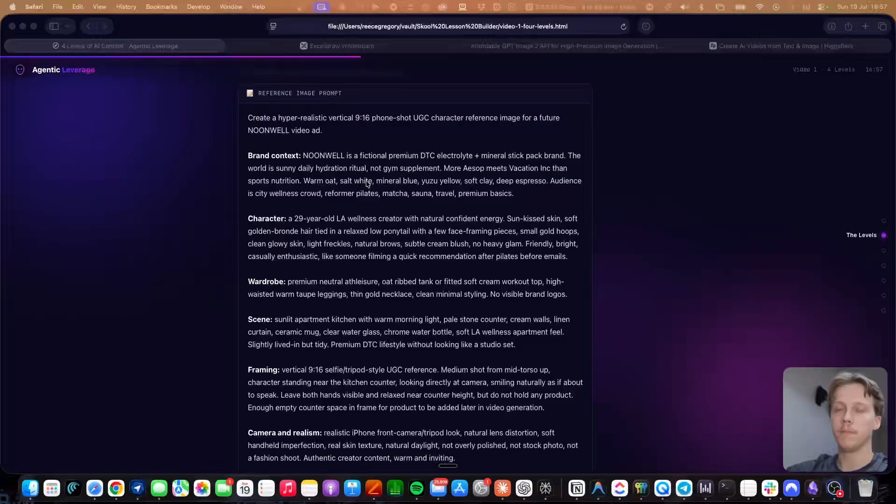
scroll(491, 216, "down", 10)
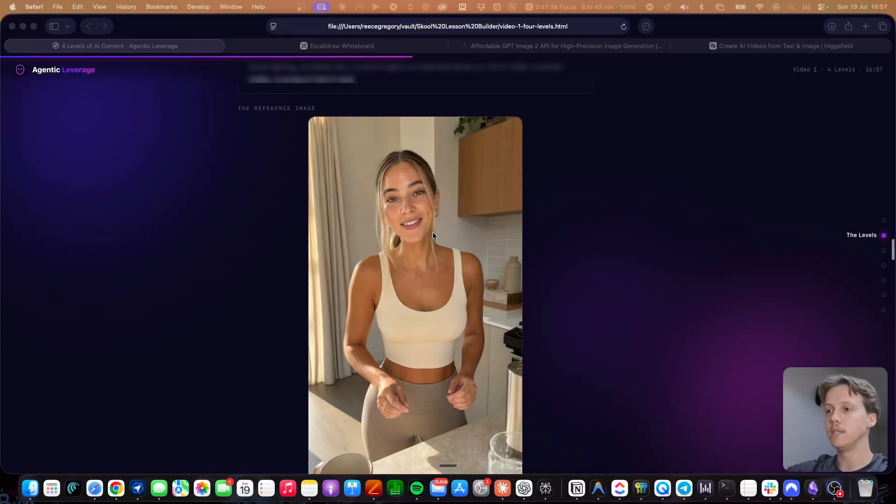
scroll(486, 231, "down", 3)
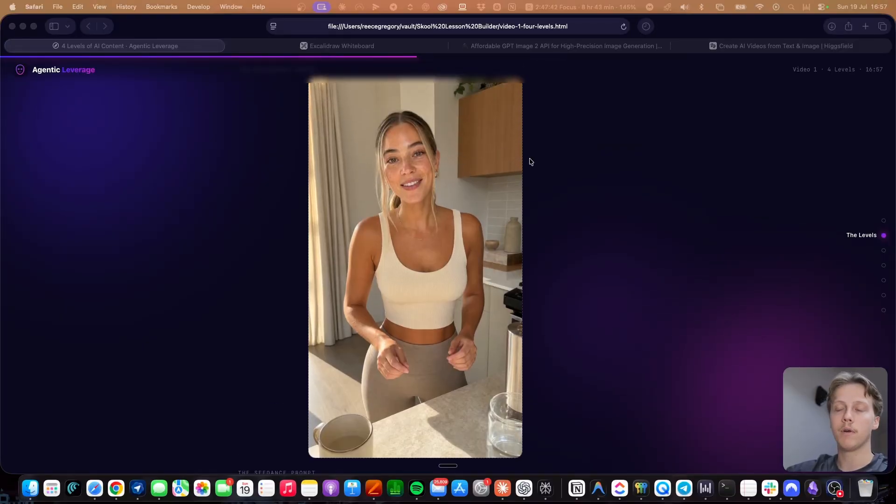
scroll(532, 164, "down", 5)
scroll(573, 186, "down", 1)
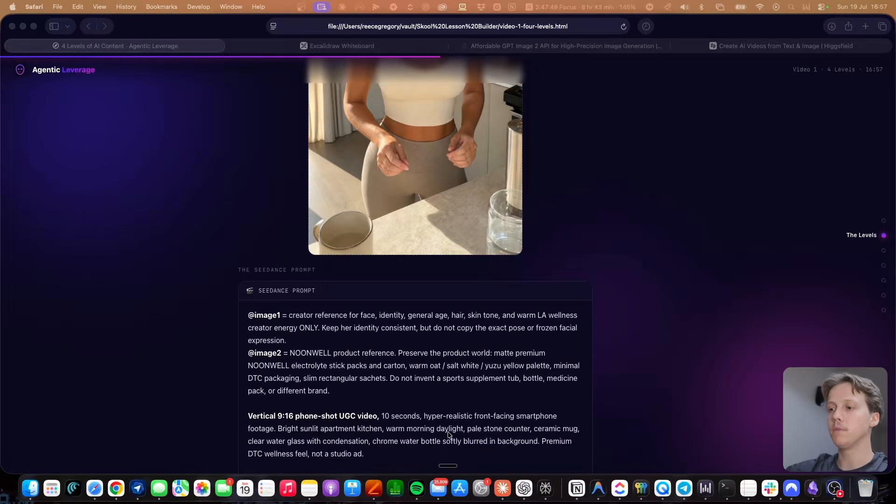
Switch to the Prompts document in Pages and review the UGC Prompt section from its beginning.
left_click(373, 494)
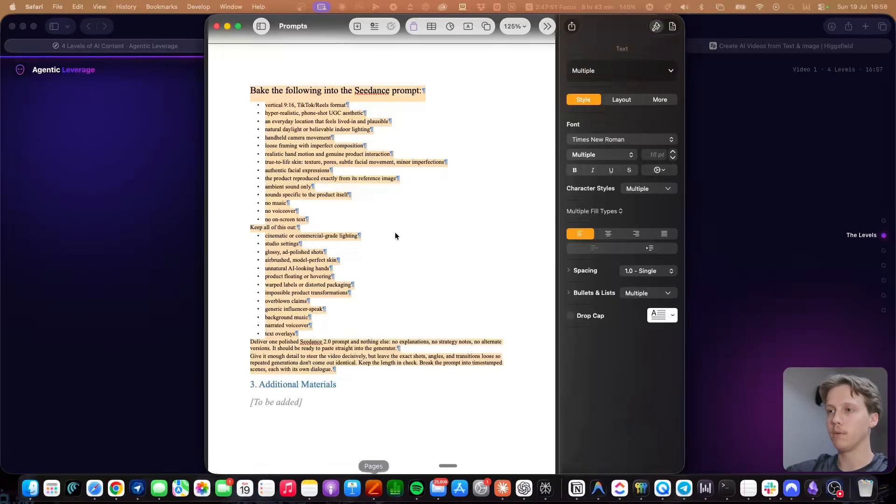
scroll(360, 276, "up", 15)
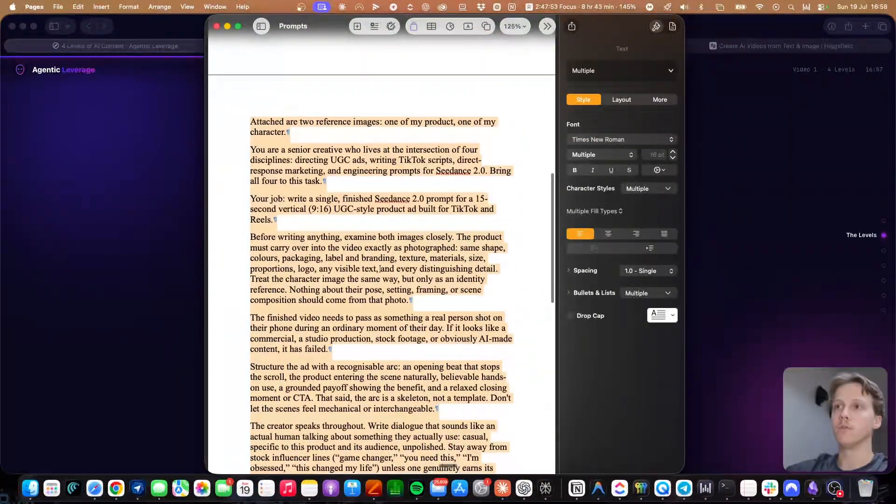
scroll(327, 262, "up", 4)
scroll(326, 261, "down", 5)
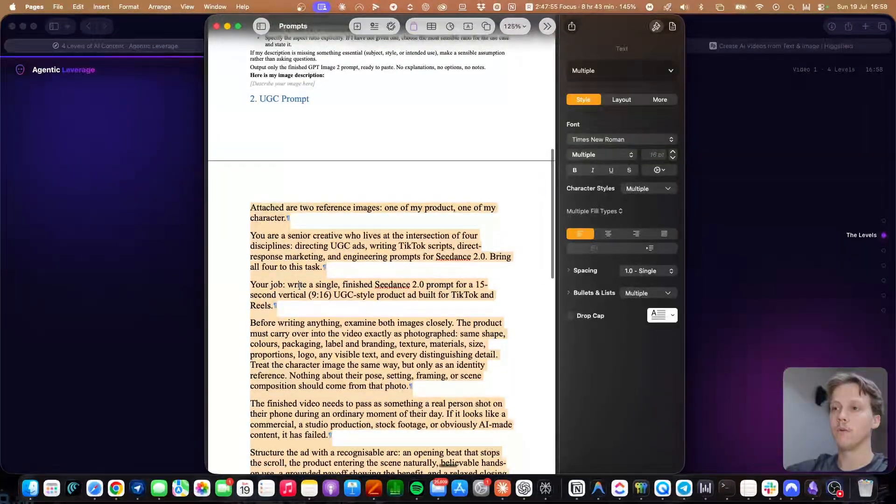
Switch to the UGC ad prompt chat in Claude and view the attached product and character reference images.
key("super+Tab")
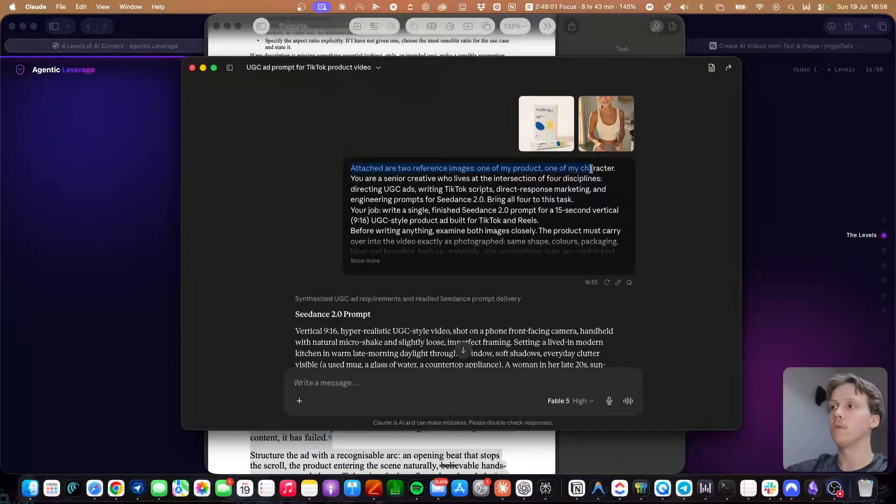
left_click(556, 124)
left_click(612, 127)
left_click(612, 127)
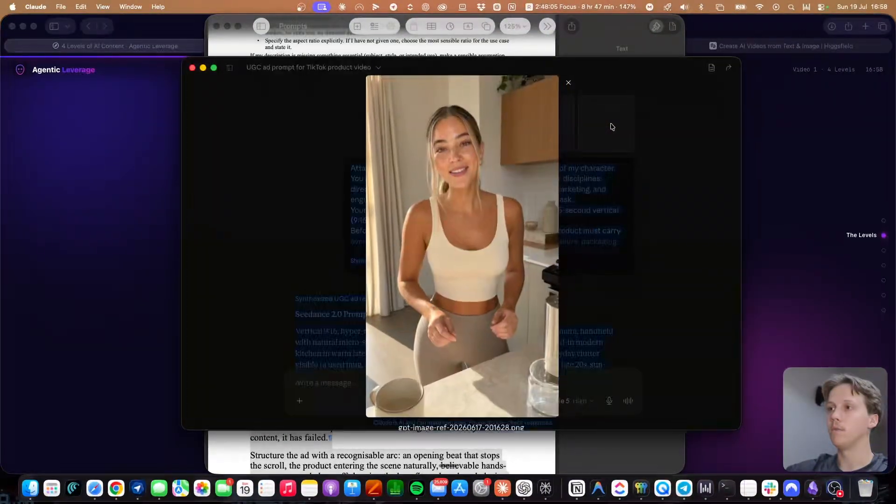
left_click(634, 171)
Read Claude's Seedance 2.0 prompt answer and highlight the opening paragraph describing the vertical 9:16 UGC-style video.
scroll(302, 198, "down", 3)
scroll(305, 199, "down", 2)
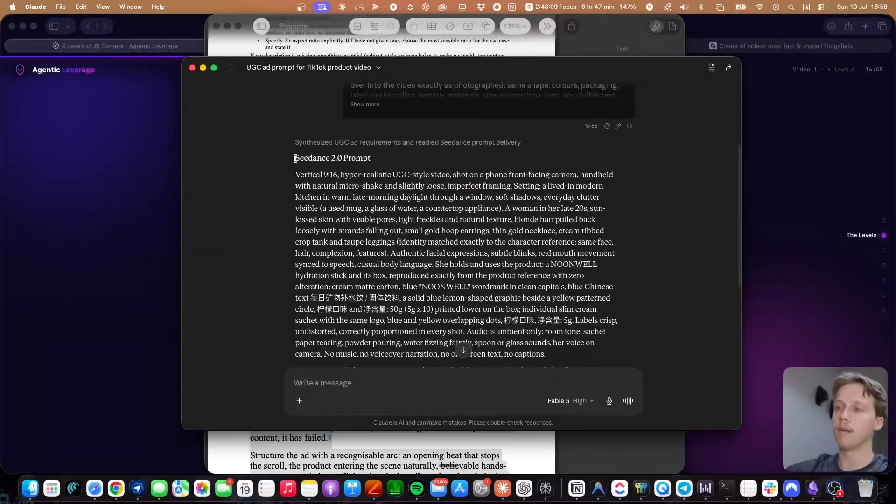
mouse_move(296, 175)
left_mouse_down()
mouse_move(470, 220)
mouse_move(584, 276)
mouse_move(603, 206)
mouse_move(478, 223)
mouse_move(467, 359)
mouse_move(479, 225)
mouse_move(373, 263)
mouse_move(565, 289)
left_mouse_up()
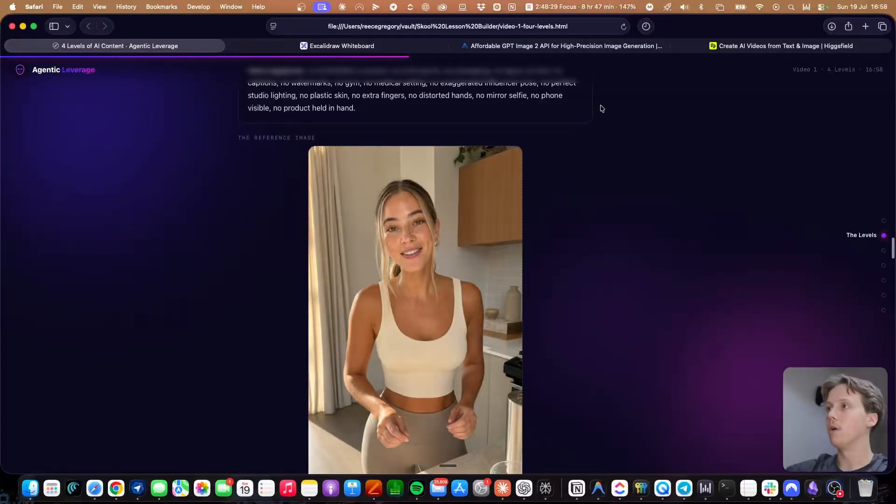
Switch to the Kie API site, open the Seedance 2.0 video model page and choose the Seedance 2 model type.
left_click(608, 48)
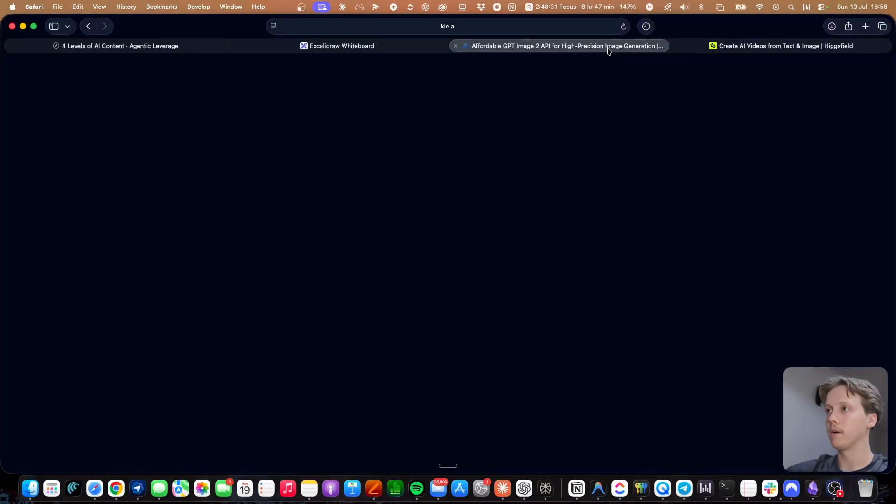
mouse_move(639, 92)
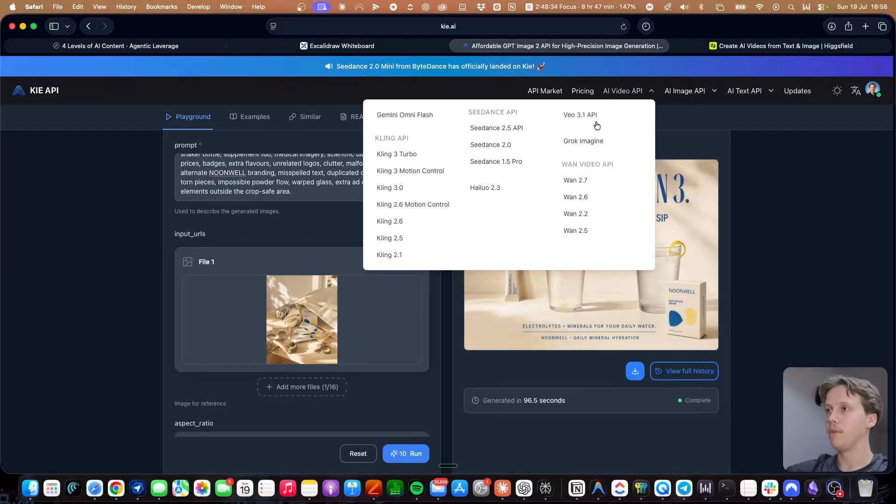
left_click(492, 145)
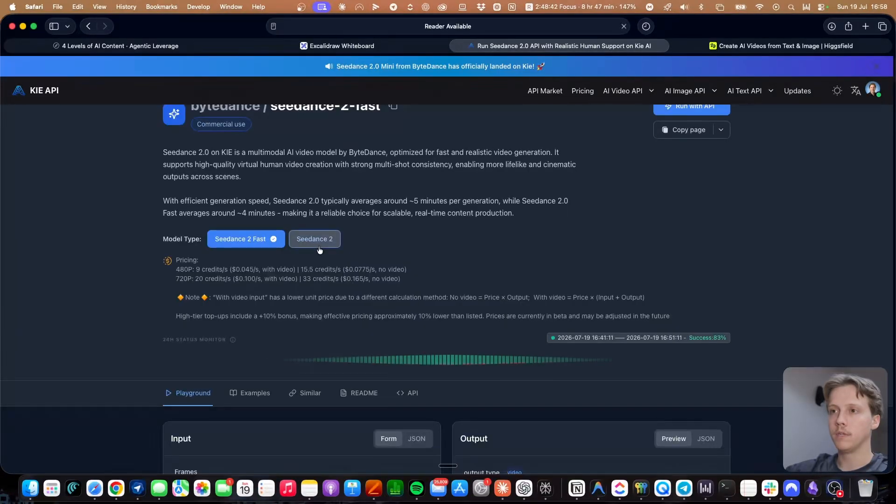
left_click(305, 239)
Remove all sample reference images and the sample reference video from the Seedance input form.
scroll(419, 207, "down", 10)
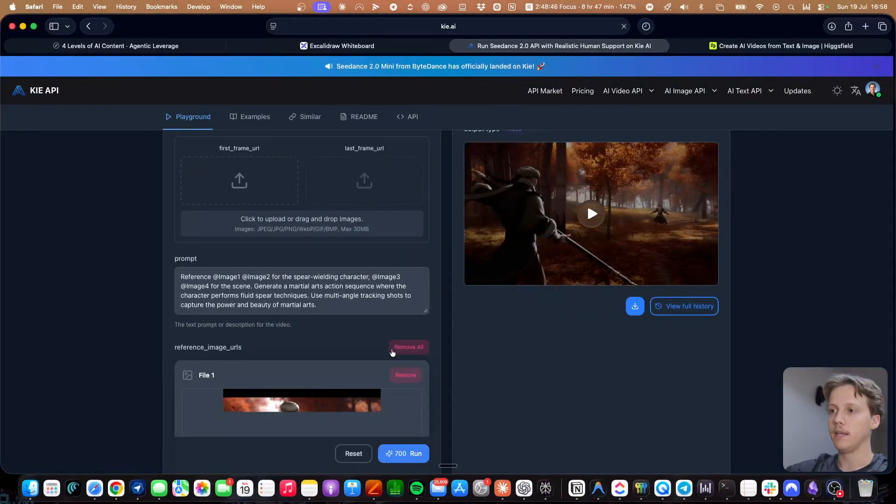
left_click(392, 351)
scroll(351, 304, "down", 8)
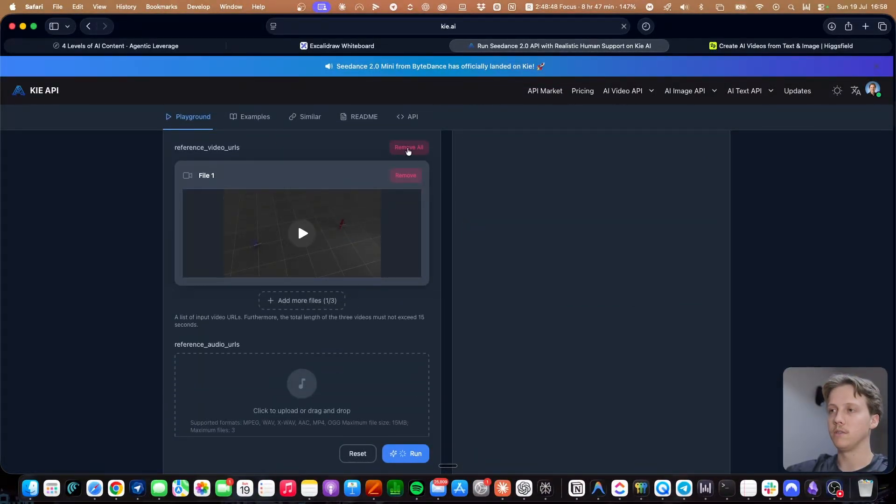
left_click(408, 148)
Replace the sample martial arts prompt with the copied vertical 9:16 UGC-style video prompt from Claude.
scroll(376, 214, "up", 10)
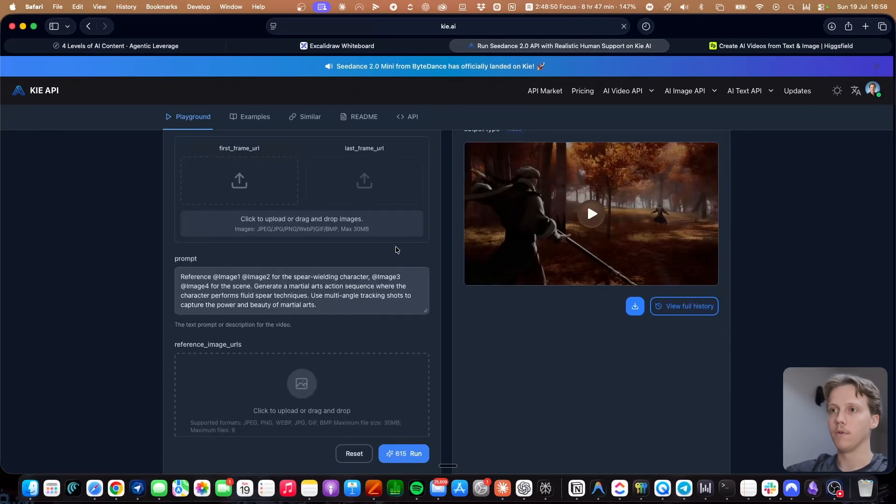
left_click(327, 306)
key("super+a")
key("super+v")
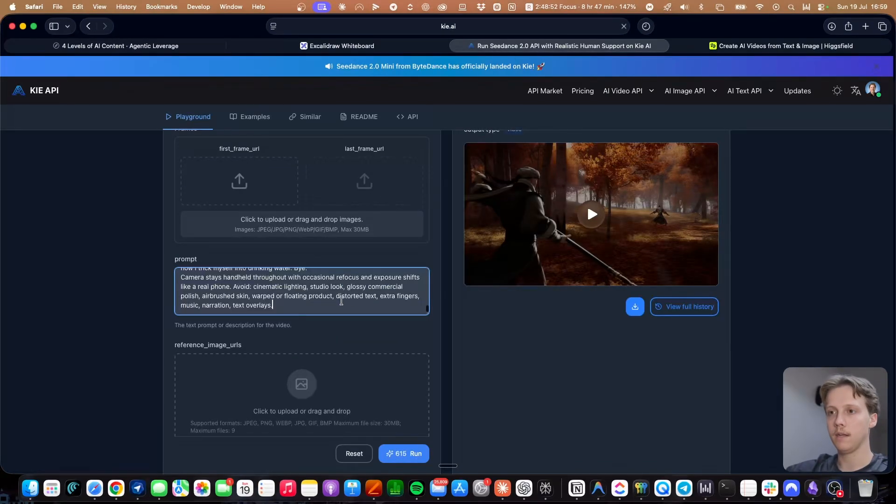
scroll(332, 309, "down", 2)
scroll(332, 309, "up", 5)
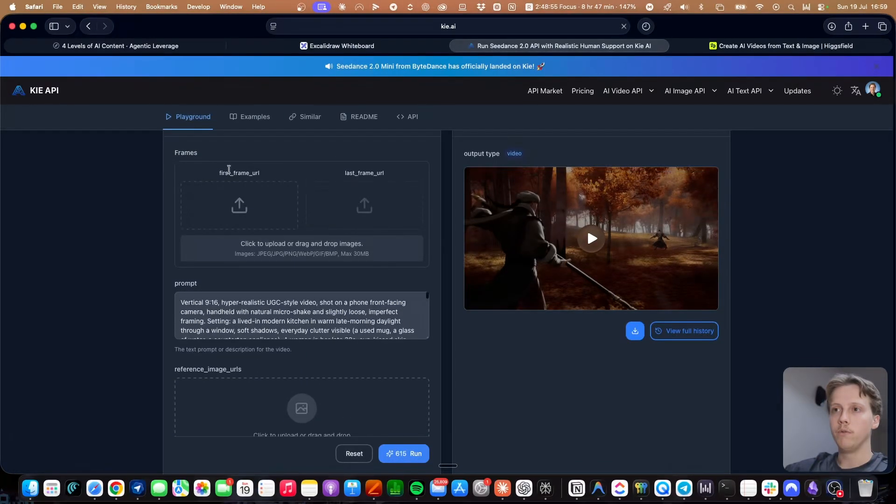
Upload the creator image from the Video 1 folder in Finder as the first reference image.
scroll(206, 308, "down", 3)
scroll(206, 308, "down", 5)
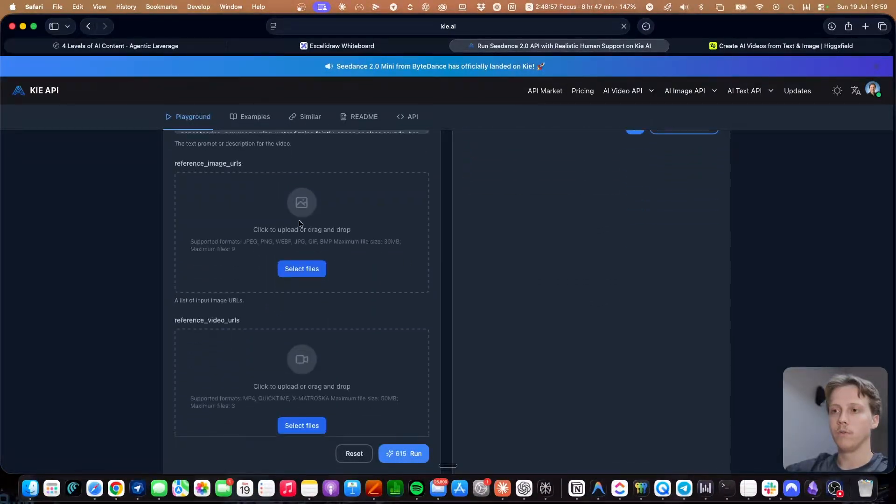
left_click(38, 486)
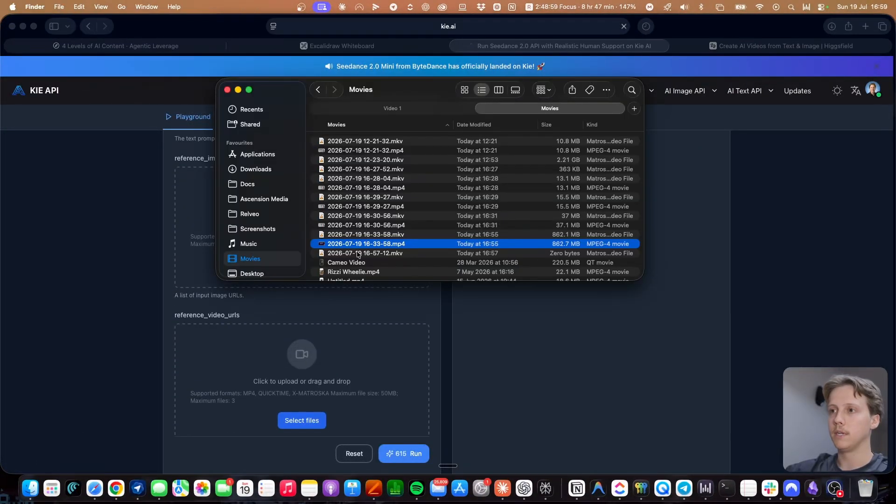
left_click(407, 110)
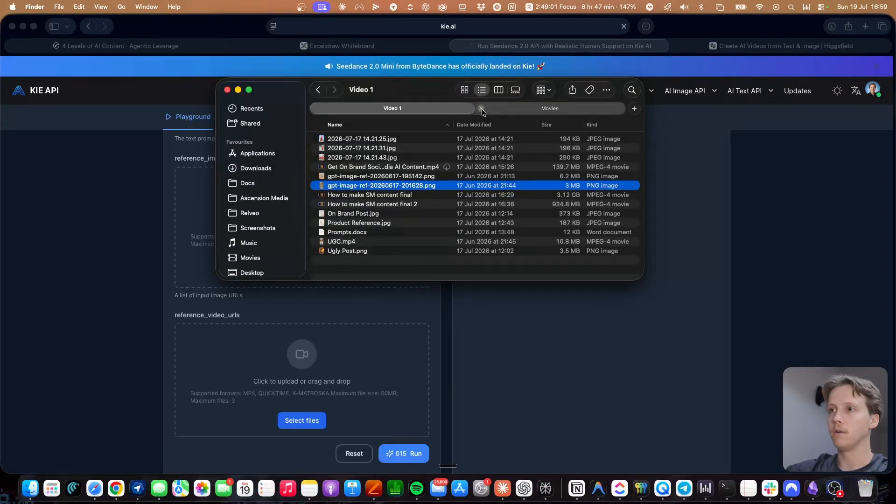
left_click(481, 110)
left_click_drag(201, 224, 201, 226)
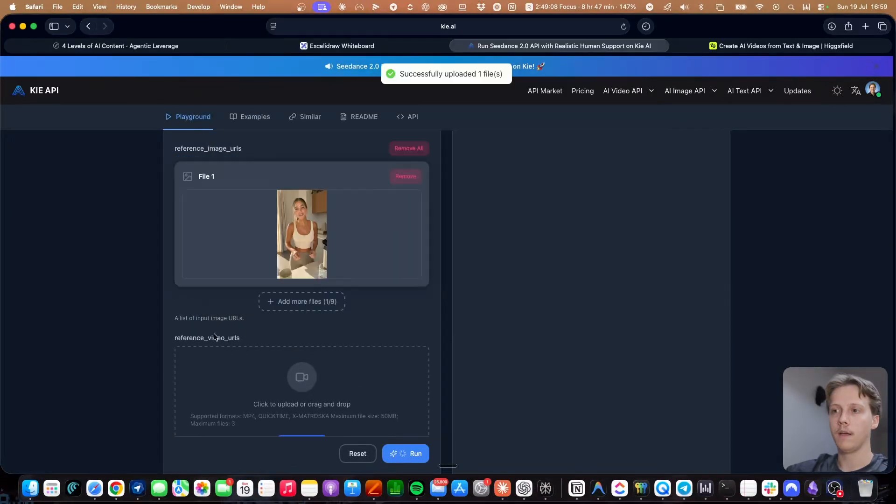
Upload the NOONWELL product reference image as the second reference image.
left_click(30, 485)
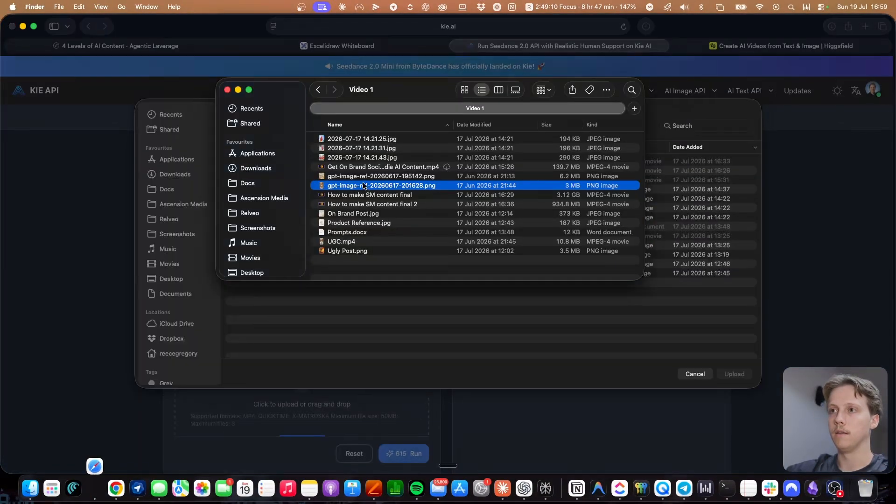
left_click(274, 262)
left_click(737, 375)
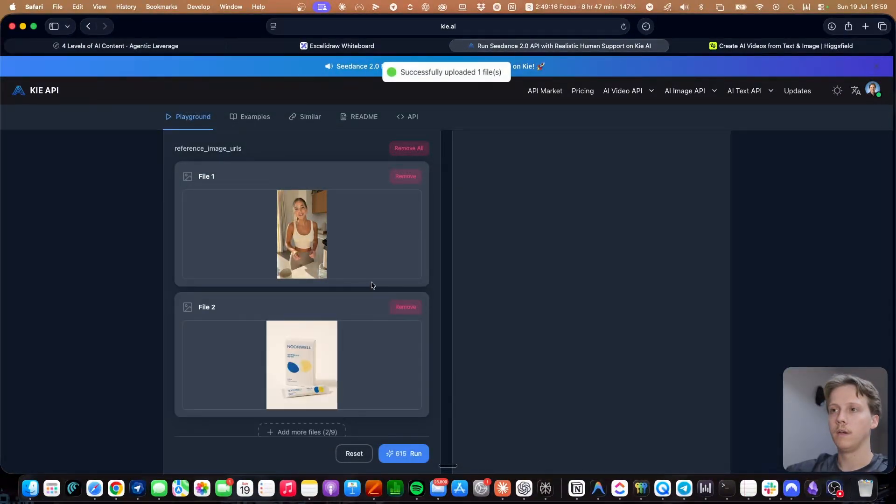
Review the Seedance form's prompt, reference images, audio, resolution, aspect ratio and duration settings before generating.
scroll(307, 260, "up", 5)
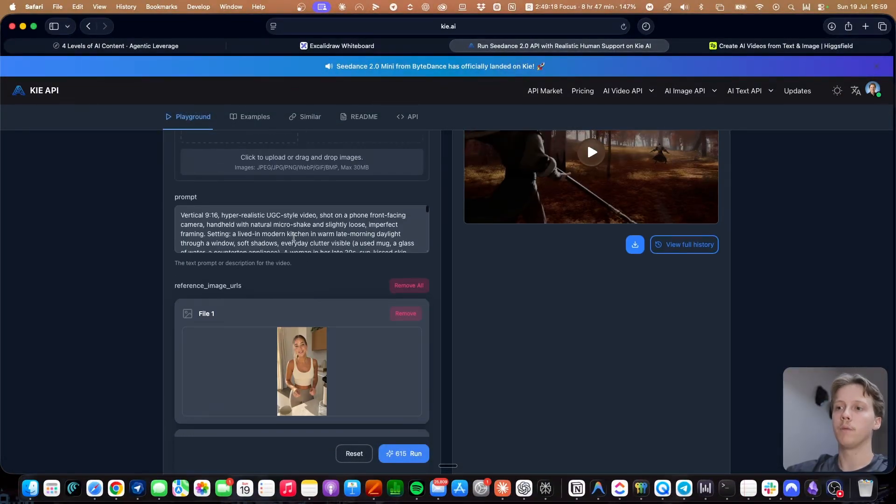
scroll(302, 339, "down", 10)
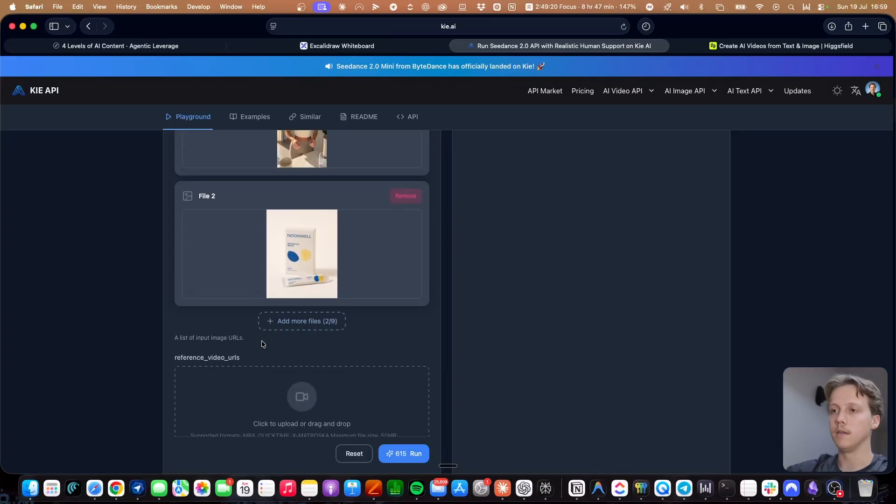
scroll(301, 286, "down", 8)
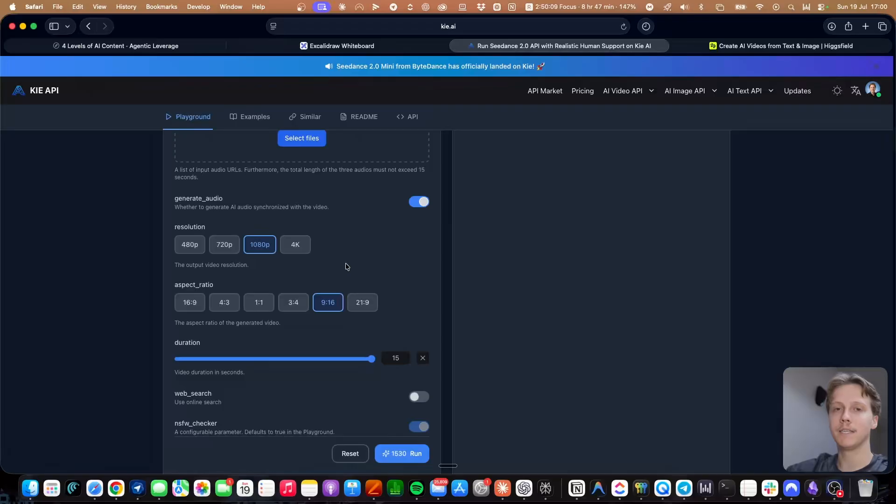
scroll(303, 295, "down", 2)
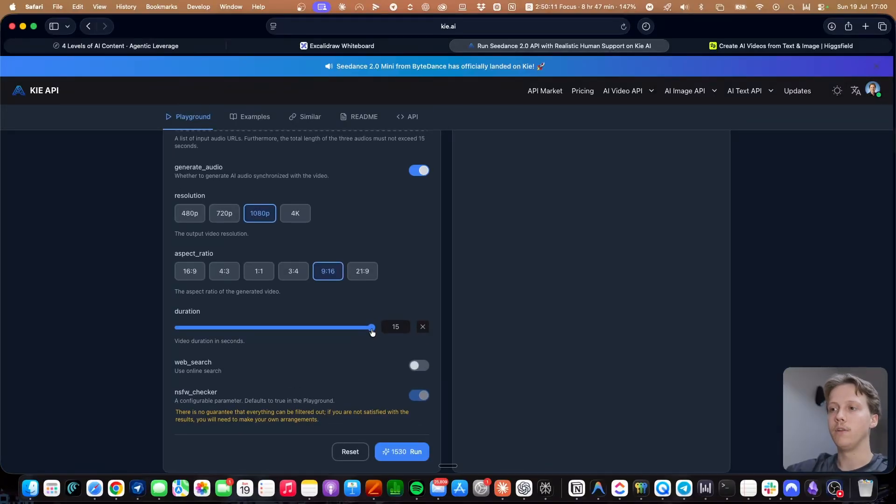
scroll(314, 356, "up", 15)
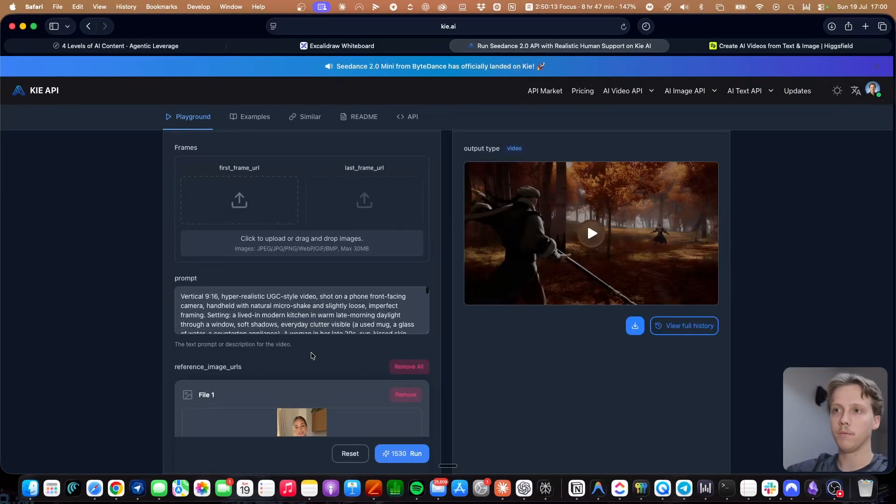
scroll(277, 306, "down", 10)
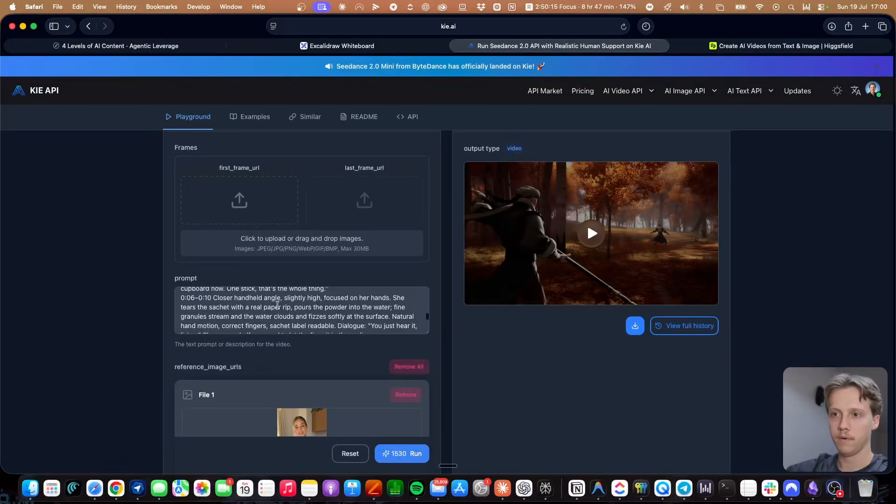
scroll(277, 306, "down", 3)
scroll(351, 340, "down", 15)
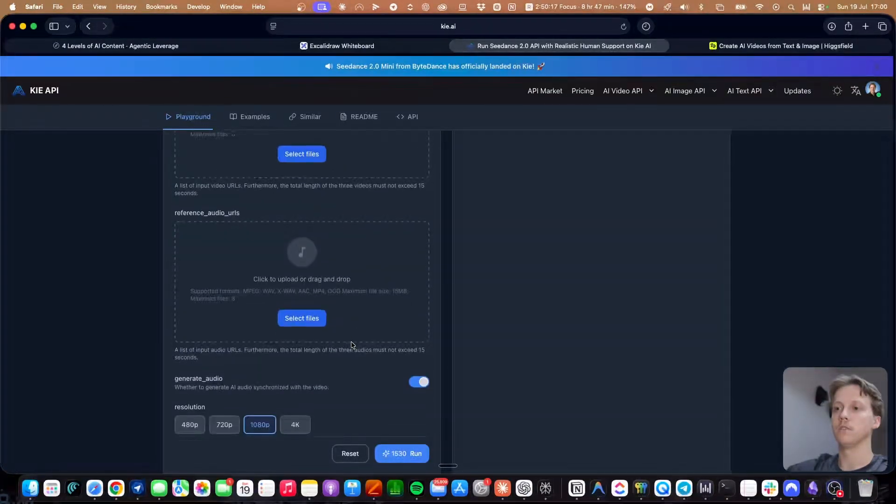
scroll(351, 342, "down", 5)
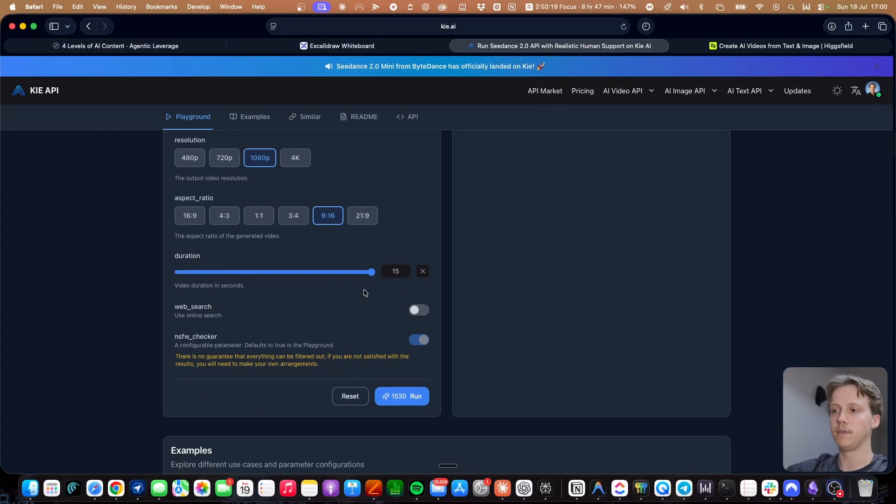
scroll(481, 401, "up", 20)
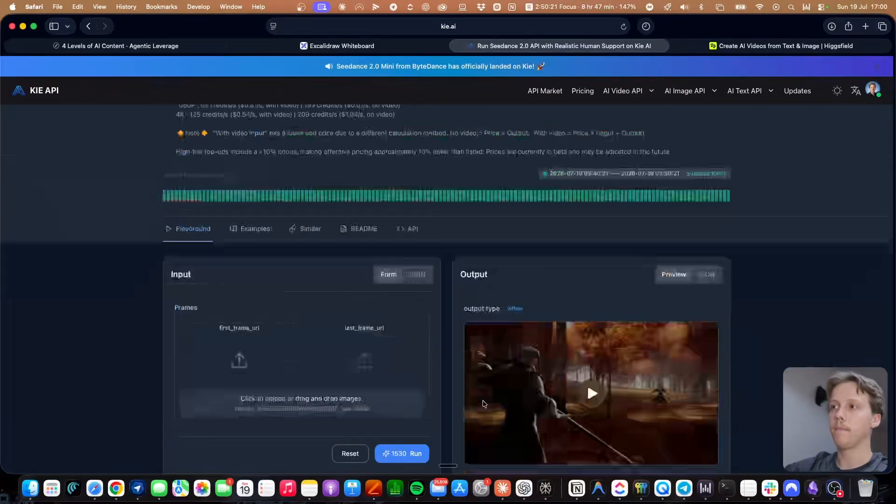
scroll(587, 316, "down", 4)
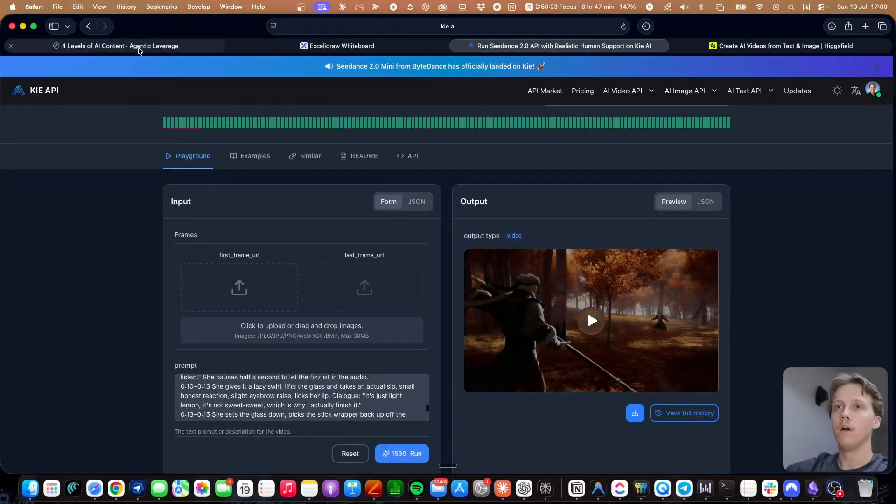
Switch to the 4 Levels of AI Content page, play the UGC output video with sound, and mute it again.
left_click(138, 48)
scroll(574, 260, "down", 10)
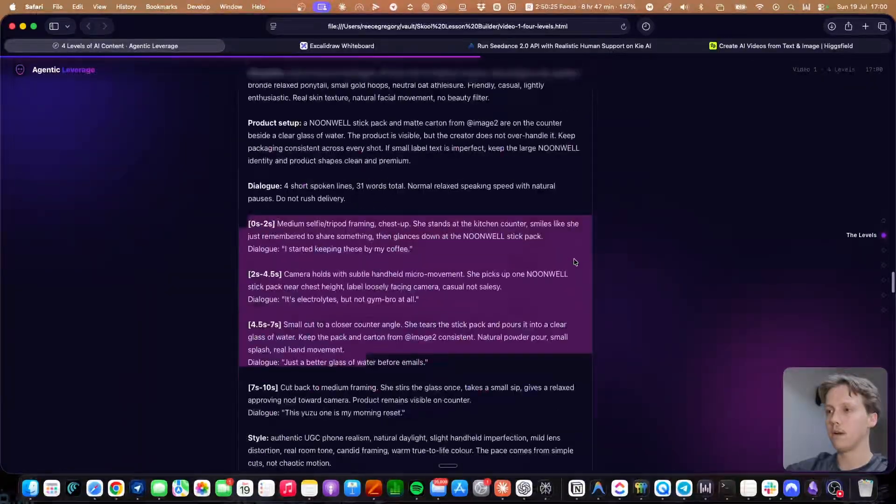
scroll(575, 263, "down", 8)
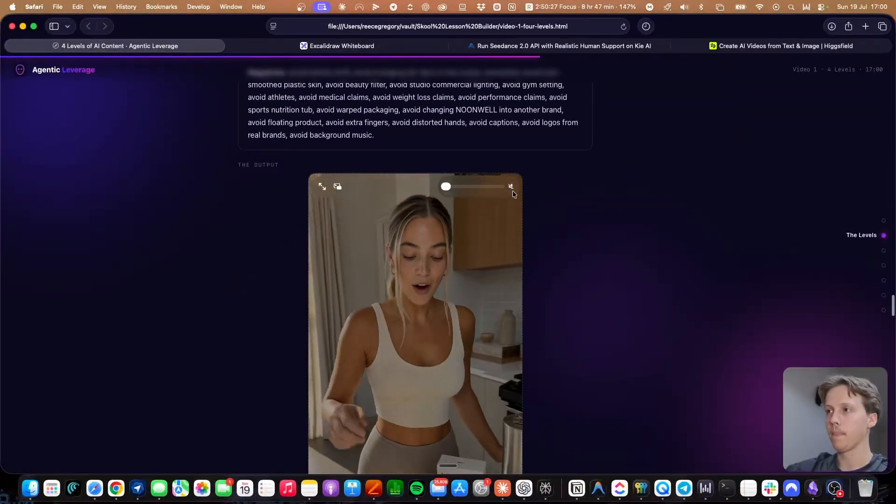
left_click(512, 189)
scroll(604, 232, "down", 3)
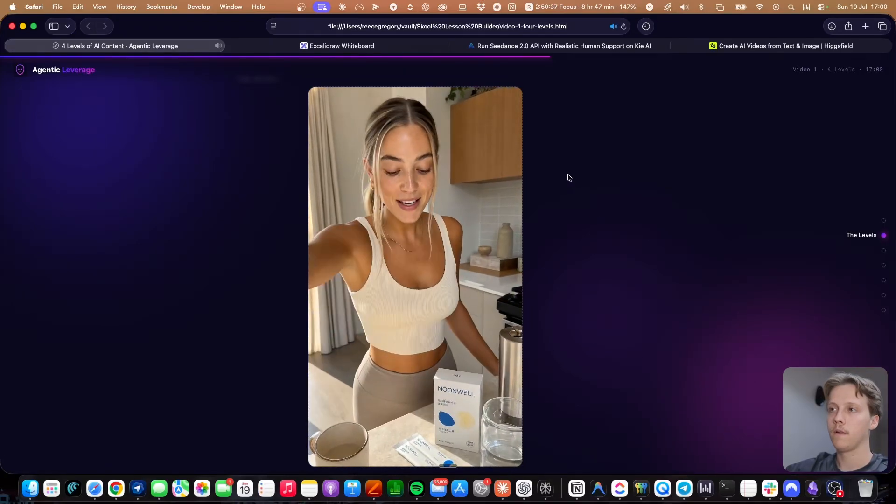
mouse_move(513, 114)
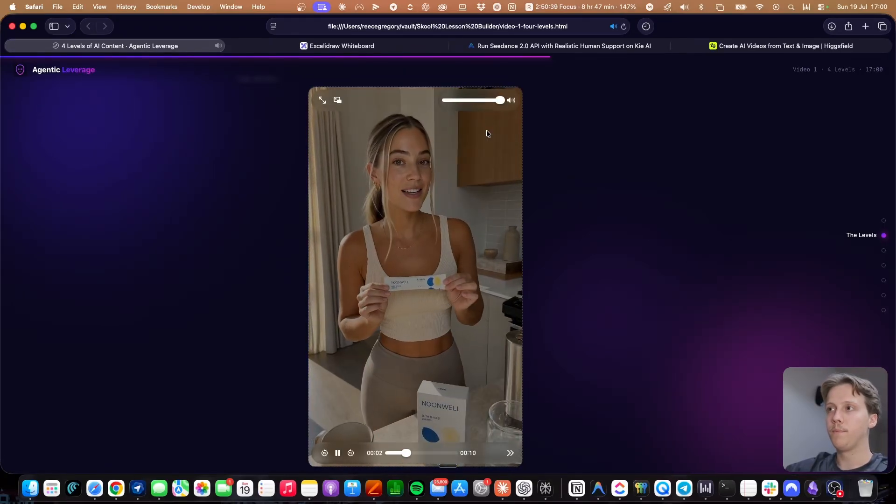
left_click(511, 100)
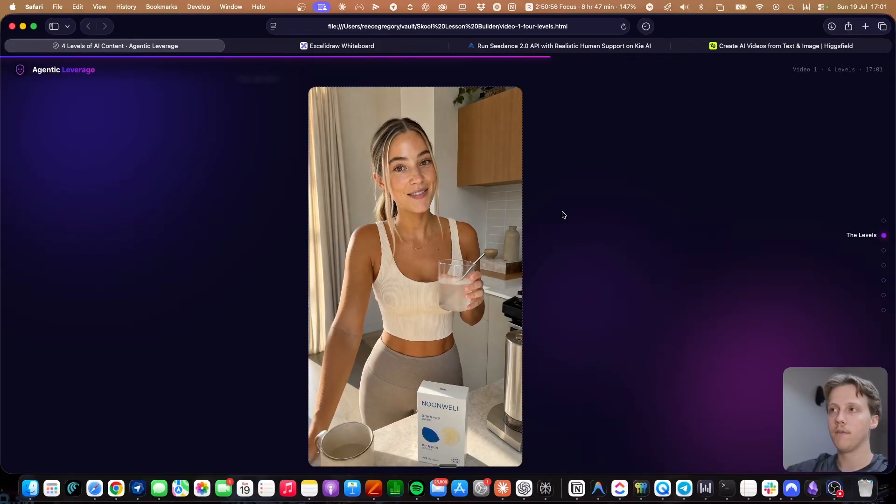
Examine the UGC output video alongside the timed shots, style, audio and negatives sections of its prompt.
scroll(567, 219, "up", 1)
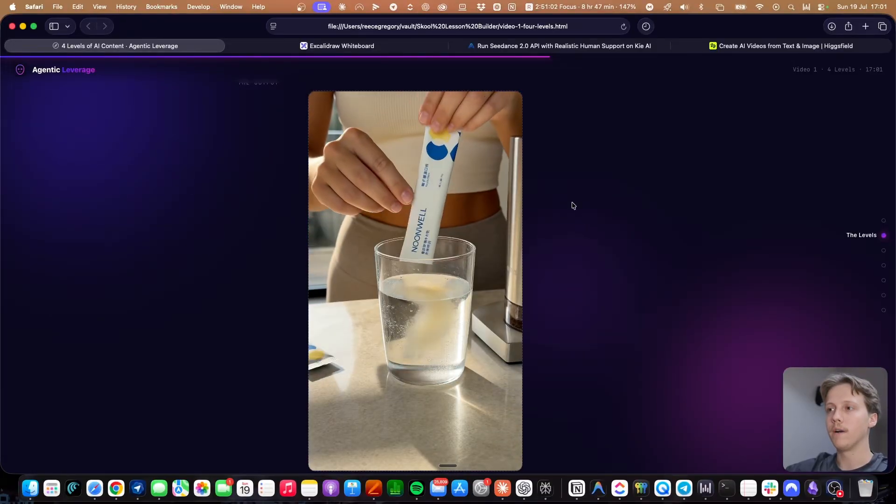
scroll(562, 198, "down", 1)
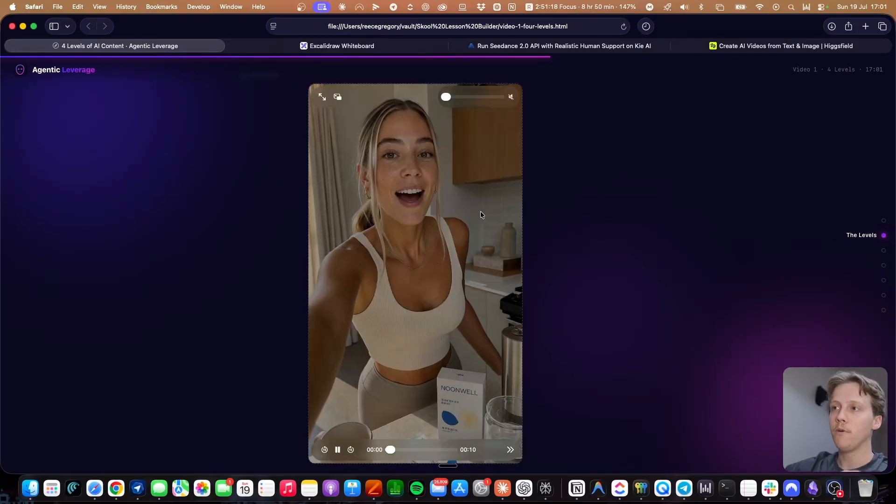
scroll(578, 250, "up", 10)
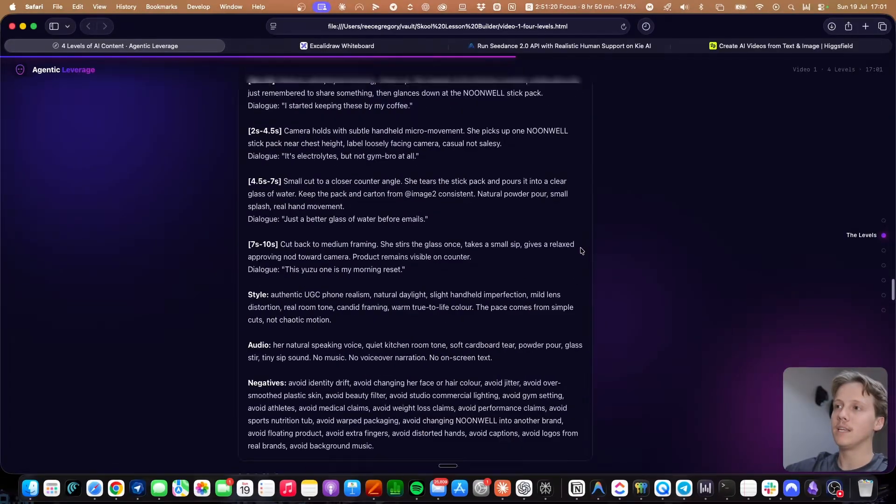
scroll(582, 250, "up", 1)
scroll(620, 234, "down", 10)
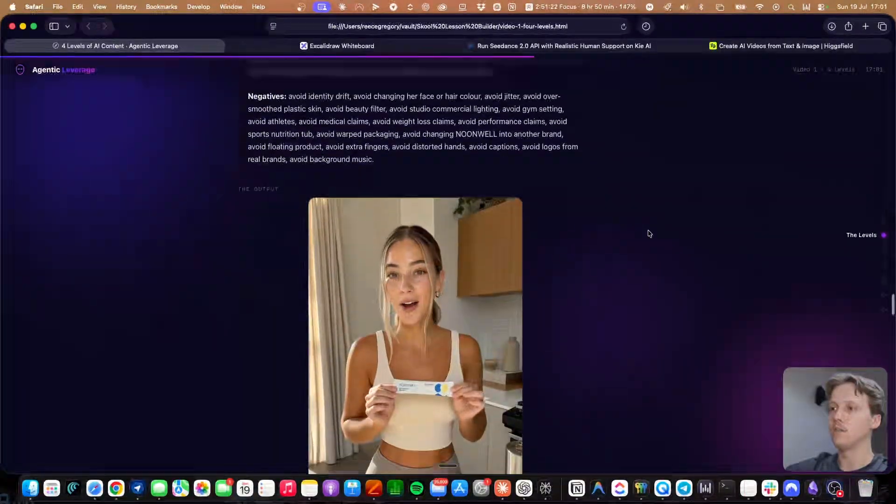
scroll(567, 261, "down", 3)
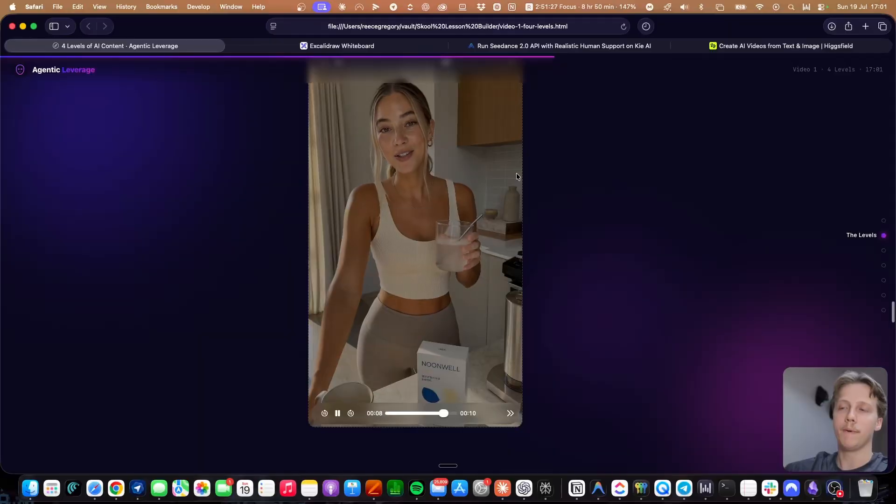
Examine the Claude-written Seedance prompt, then the UGC and product example videos that follow on the 4 Levels of AI Content page.
left_click(503, 488)
scroll(463, 261, "up", 1)
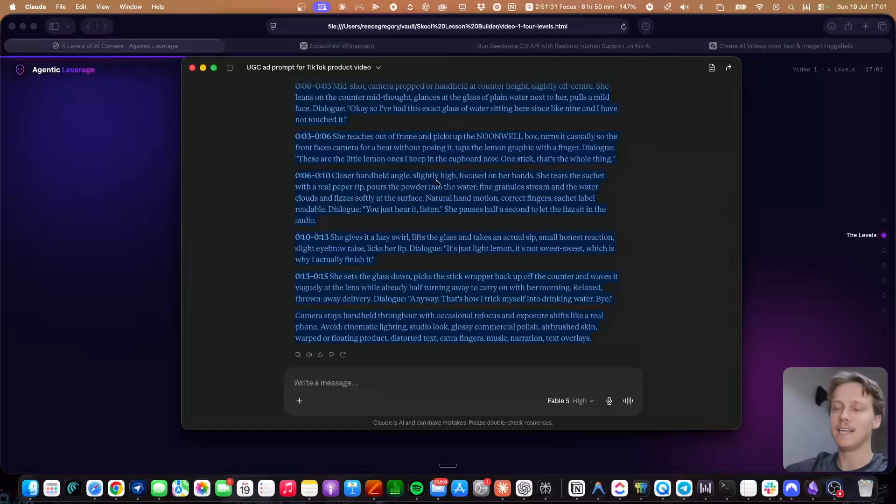
left_click(97, 260)
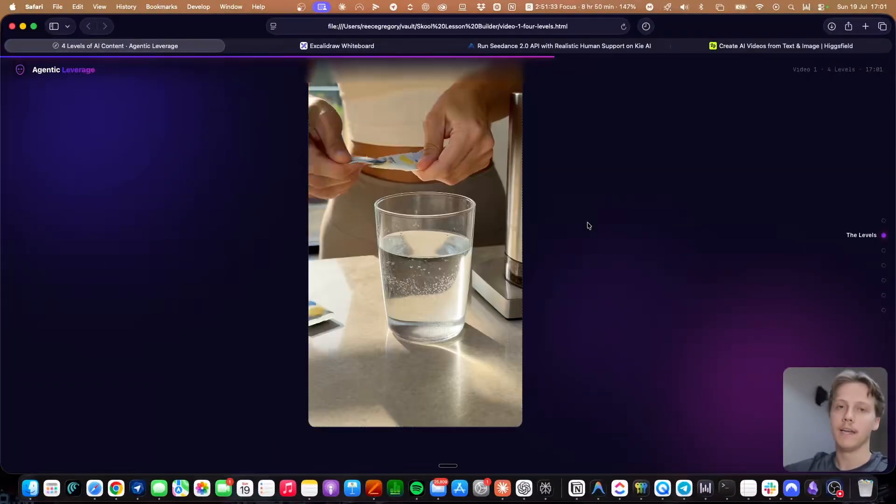
scroll(585, 228, "down", 1)
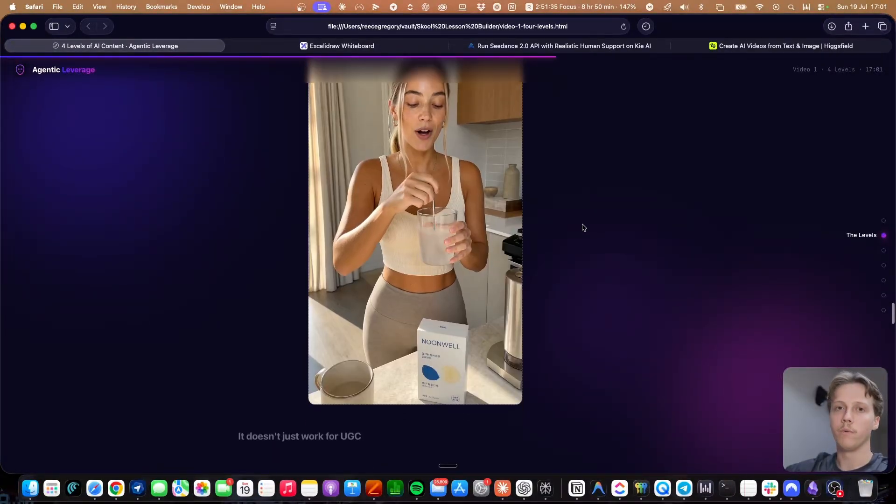
scroll(585, 236, "down", 2)
scroll(473, 309, "down", 2)
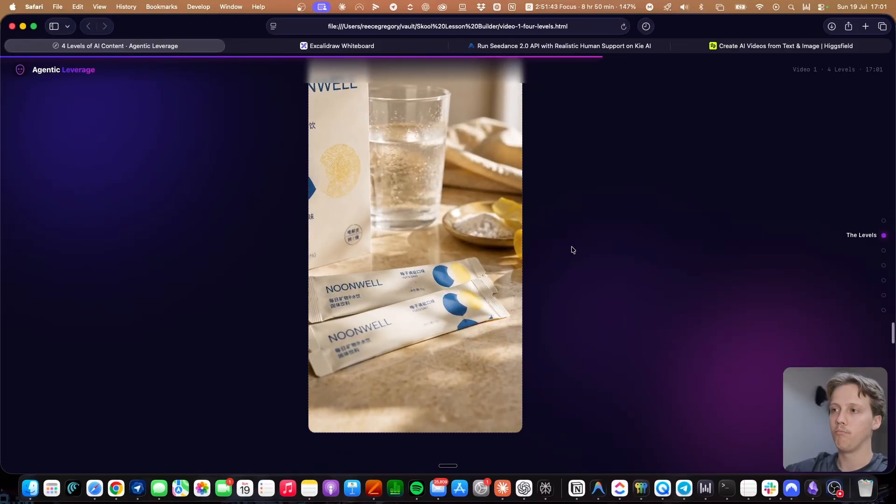
scroll(591, 232, "down", 10)
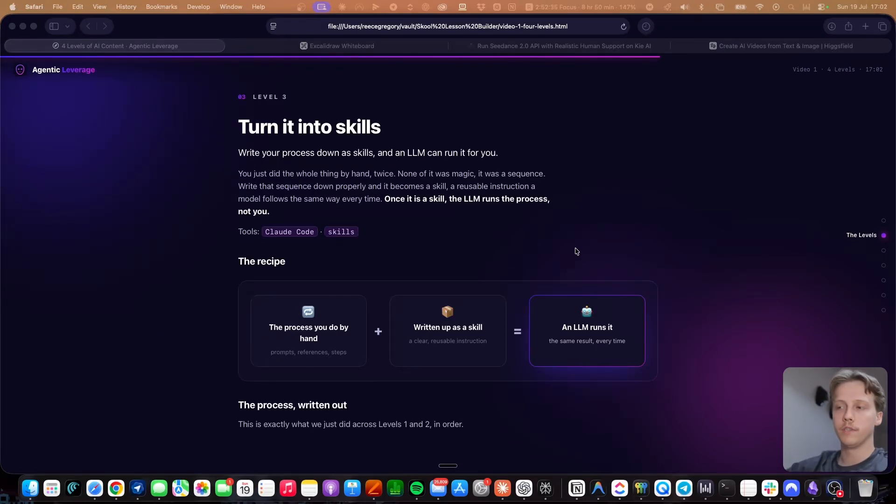
Examine the Level 3 recipe for turning the process into skills and its five written-out steps, from gathering references to generating the video.
scroll(644, 230, "down", 1)
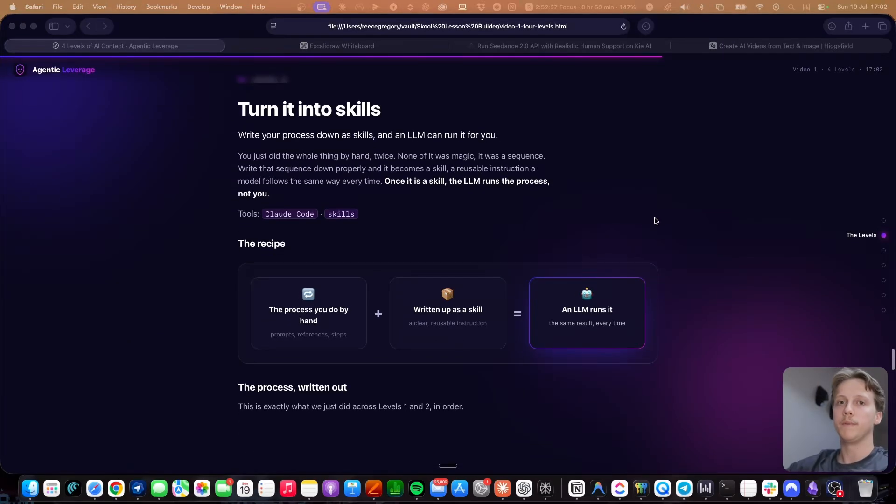
scroll(670, 219, "down", 3)
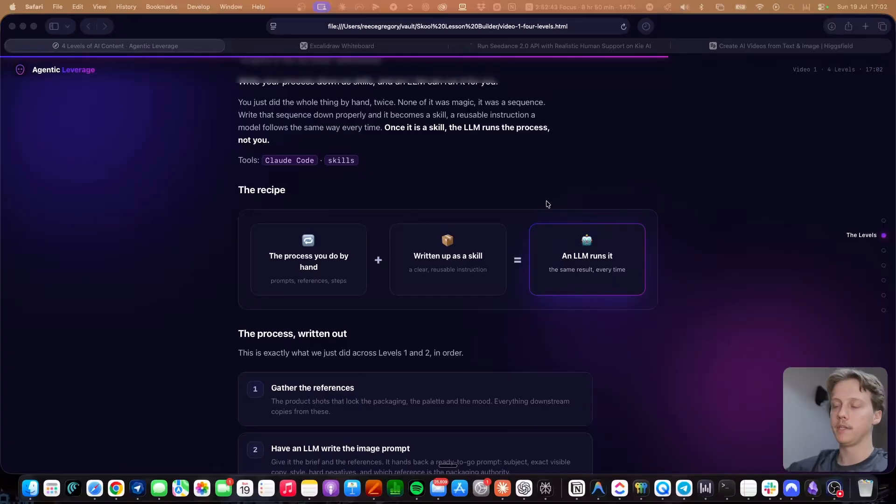
scroll(659, 206, "down", 10)
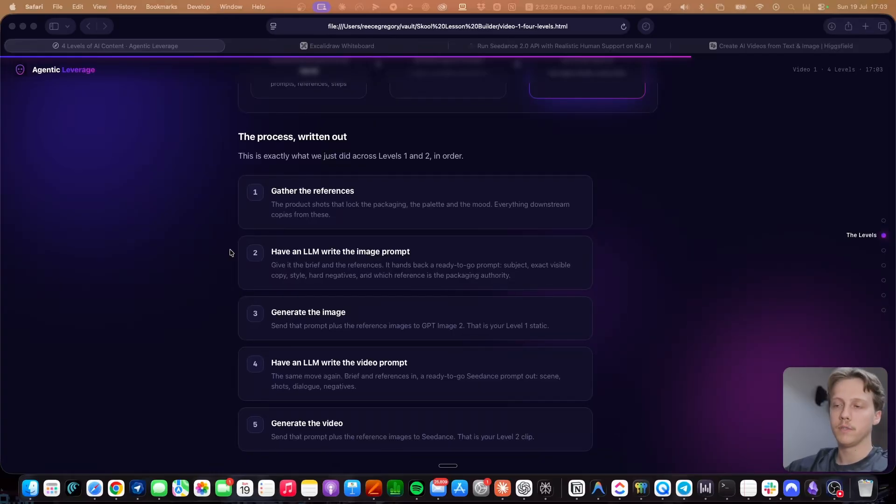
scroll(242, 242, "up", 1)
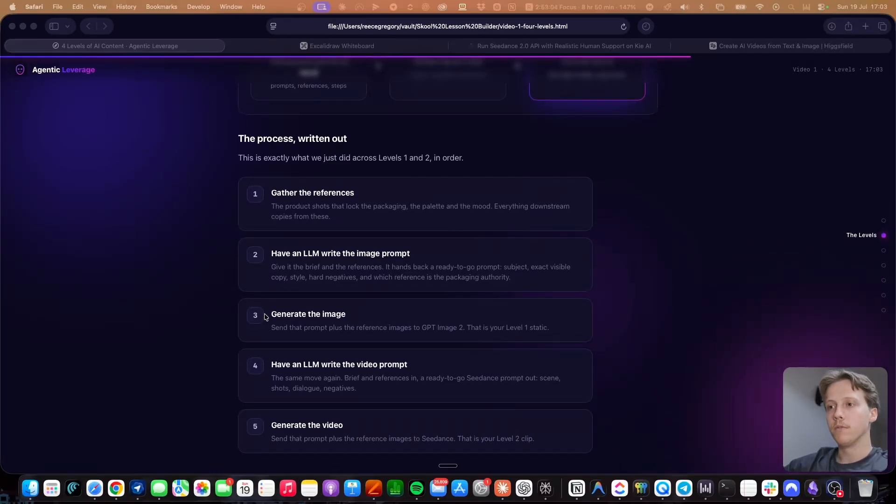
scroll(265, 317, "down", 1)
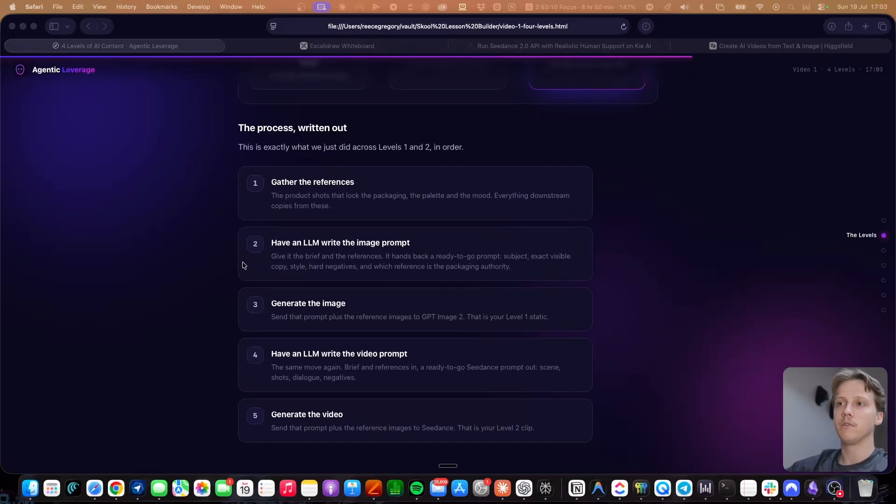
scroll(219, 222, "up", 1)
left_click(204, 158)
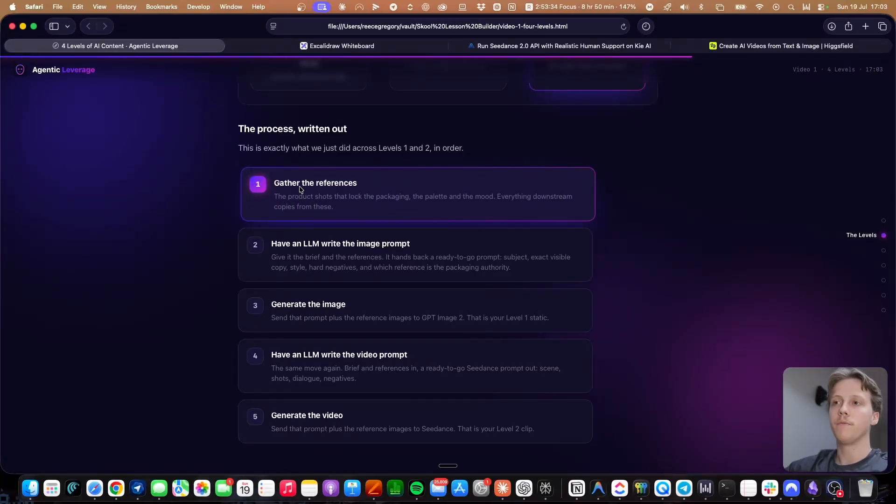
left_click_drag(214, 162, 540, 209)
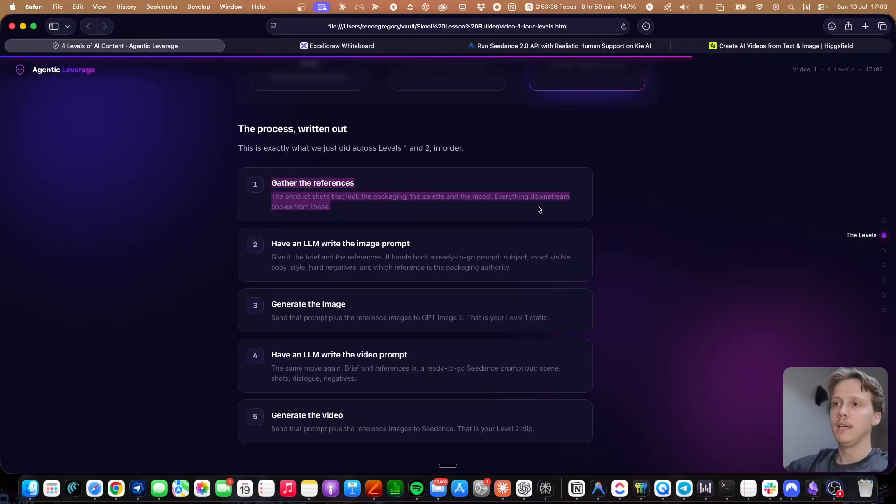
left_click(659, 211)
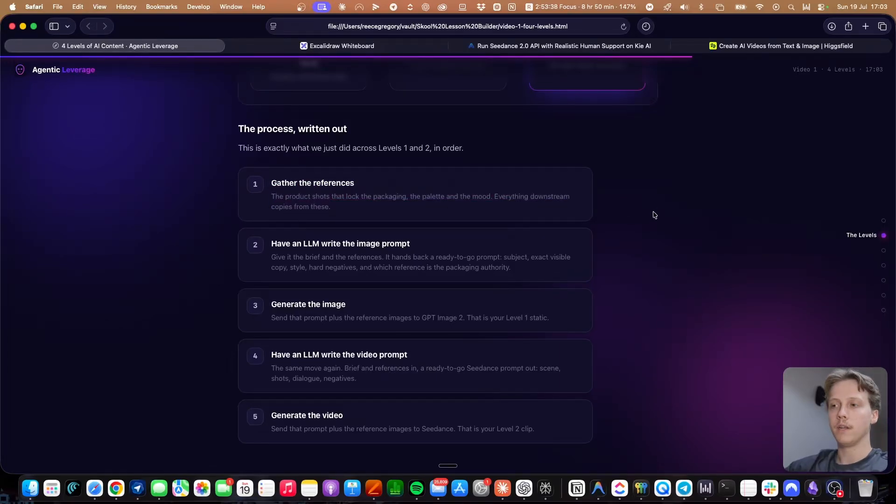
Start a new Claude chat and dictate "Generate some Instagram content for my products based on these images.".
left_click(503, 488)
scroll(327, 168, "up", 10)
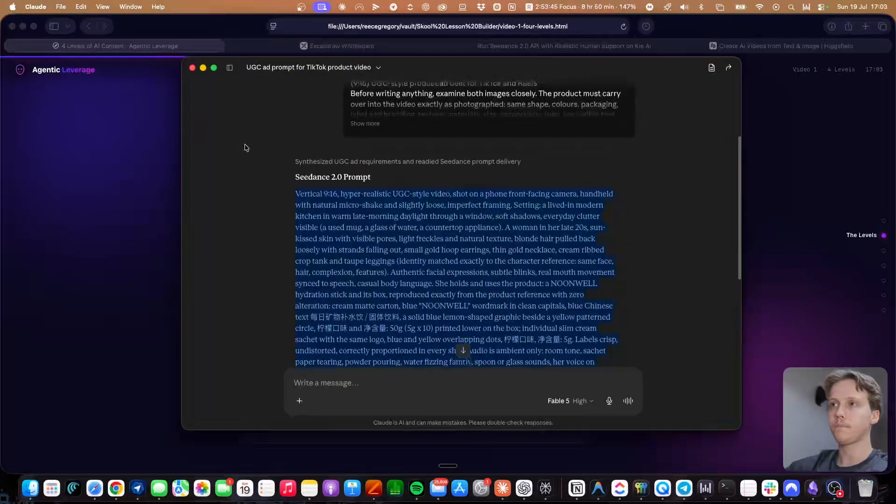
mouse_move(212, 77)
left_click(208, 107)
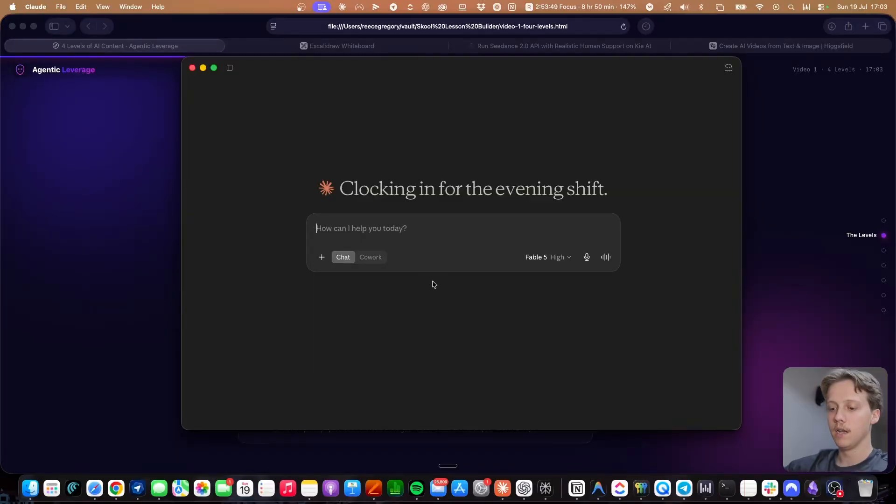
key("fn")
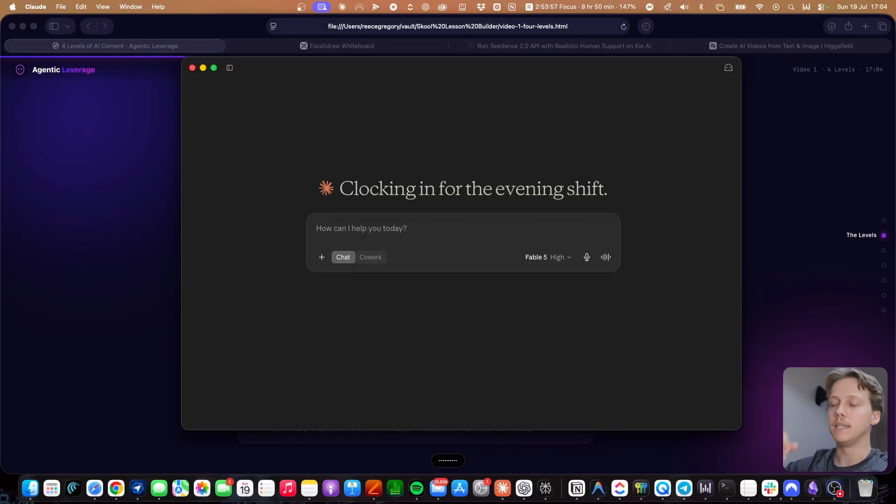
key("fn")
Attach the images 2026-07-17 14.21.25.jpg, 14.21.31.jpg and 14.21.43.jpg from the Video 1 folder to the Claude message.
left_click(29, 488)
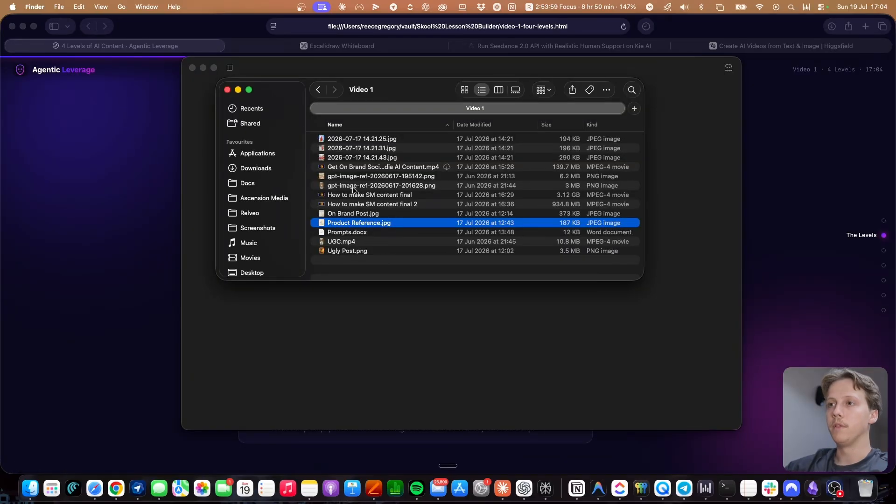
left_click_drag(357, 182, 359, 177)
left_click(364, 175, "shift")
left_click(358, 158)
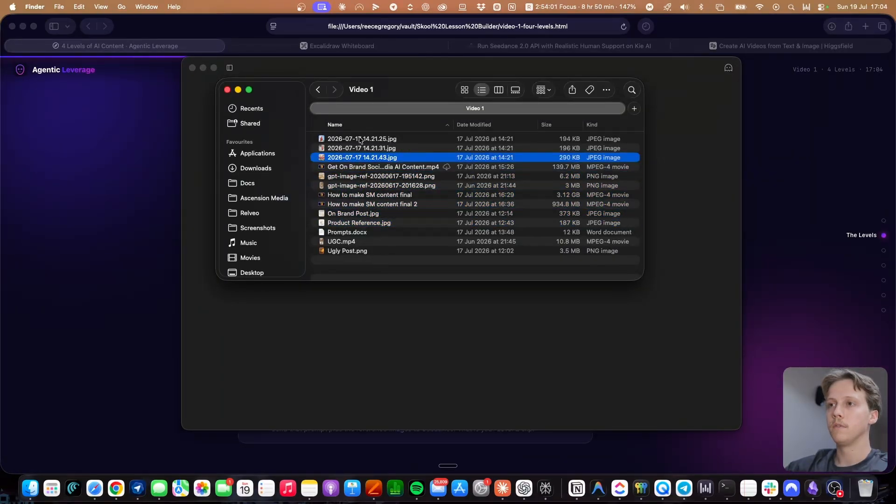
left_click(356, 139, "shift")
left_click_drag(356, 138, 661, 205)
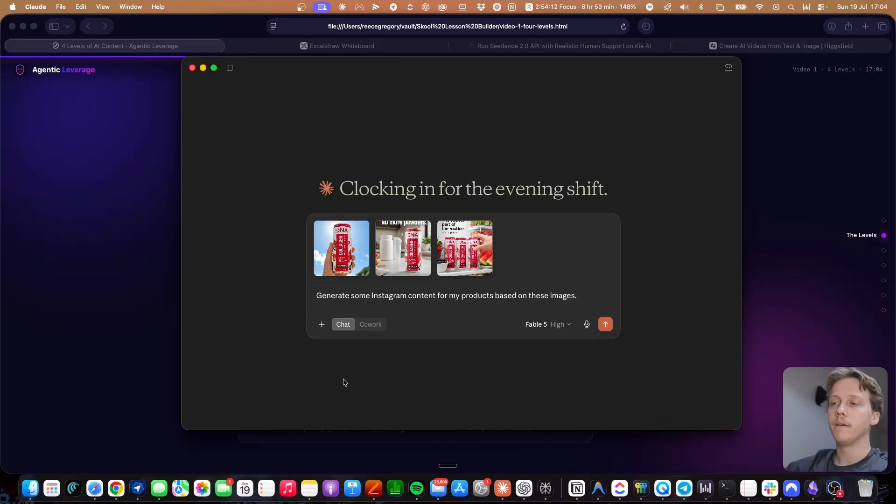
Switch to the Kie AI site and open the account's API Keys page.
left_click(120, 280)
scroll(572, 276, "down", 1)
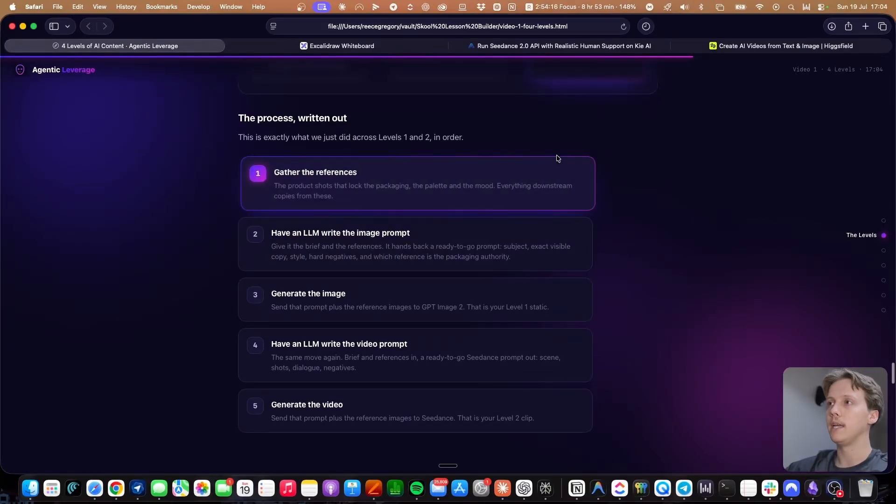
left_click(539, 48)
scroll(224, 201, "up", 5)
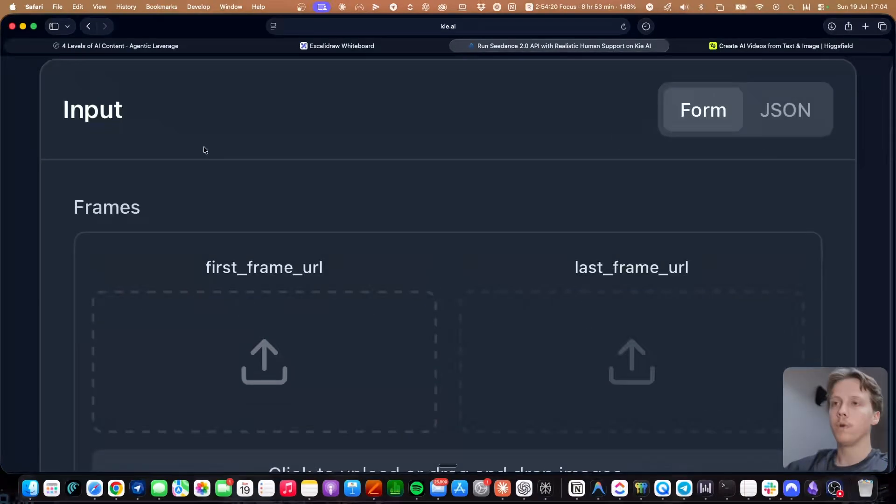
scroll(205, 151, "down", 5)
mouse_move(875, 95)
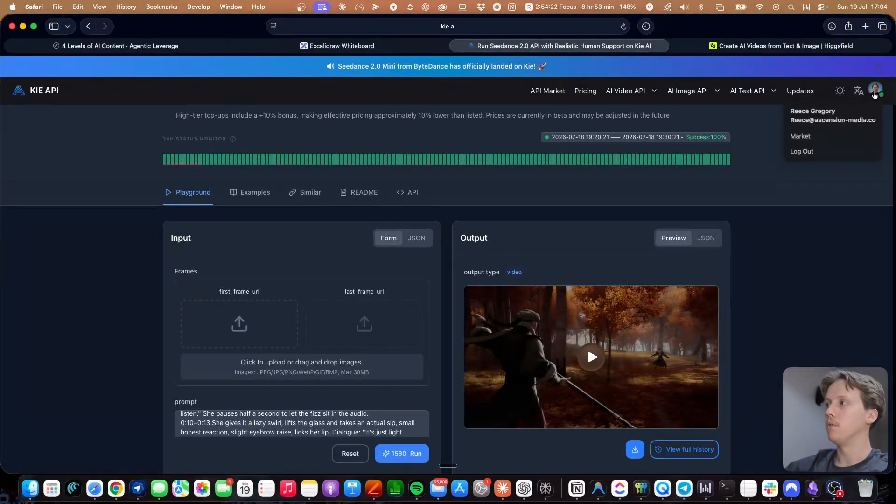
left_click(800, 136)
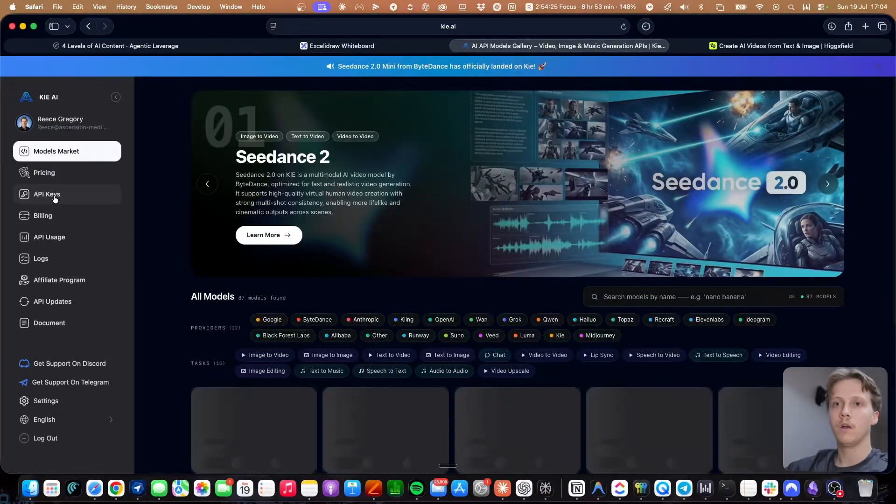
left_click(55, 197)
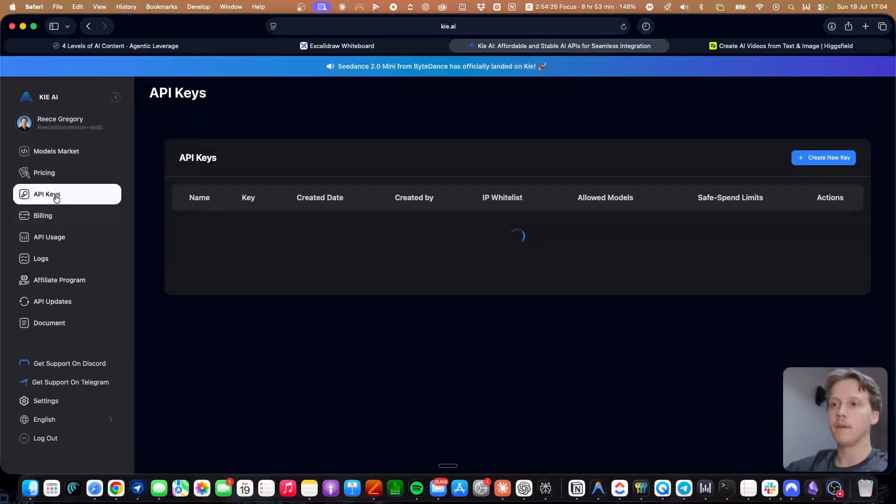
Create an API key named "video" with access to all models, select the generated key and close its dialog.
left_click(836, 157)
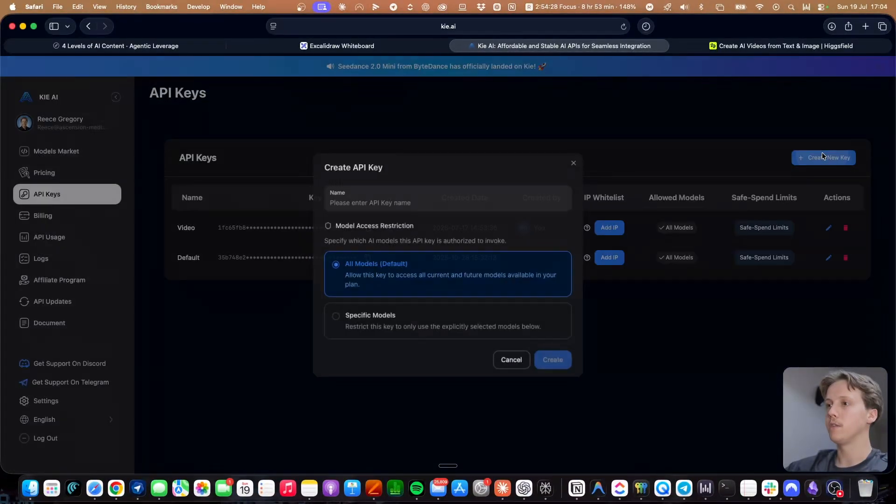
left_click(400, 203)
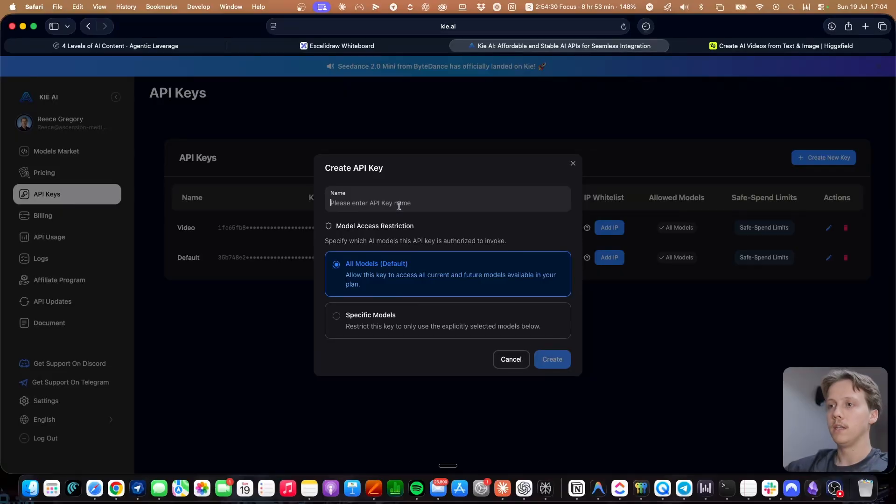
type("video")
left_click(551, 359)
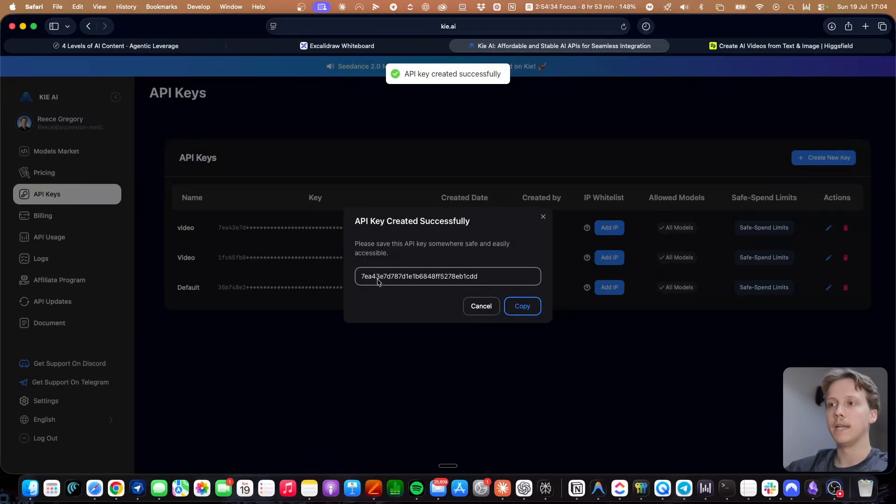
left_click_drag(364, 277, 488, 276)
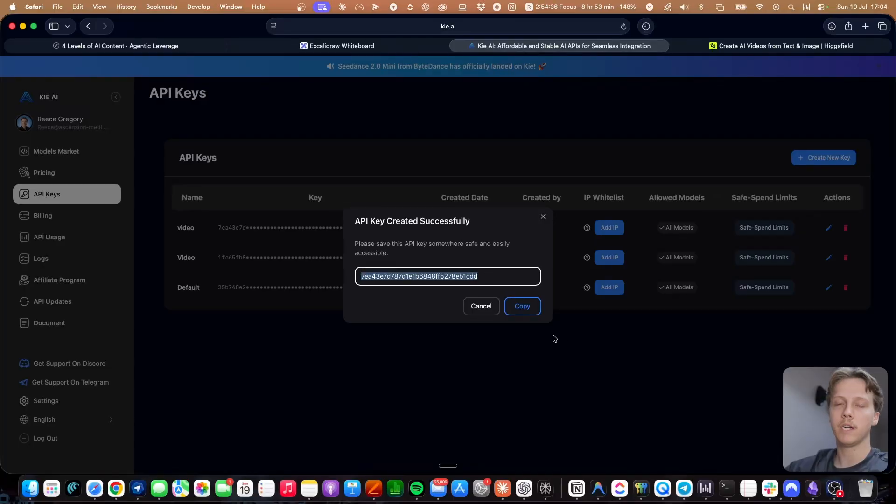
left_click(543, 217)
Check the drafted Instagram content request in Claude, then review the written-out process on the 4 Levels of AI Content page.
left_click(503, 489)
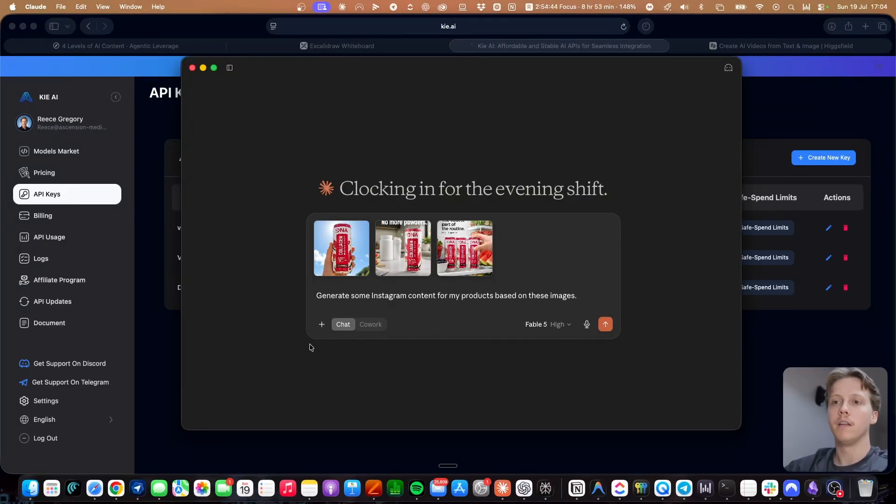
left_click(157, 338)
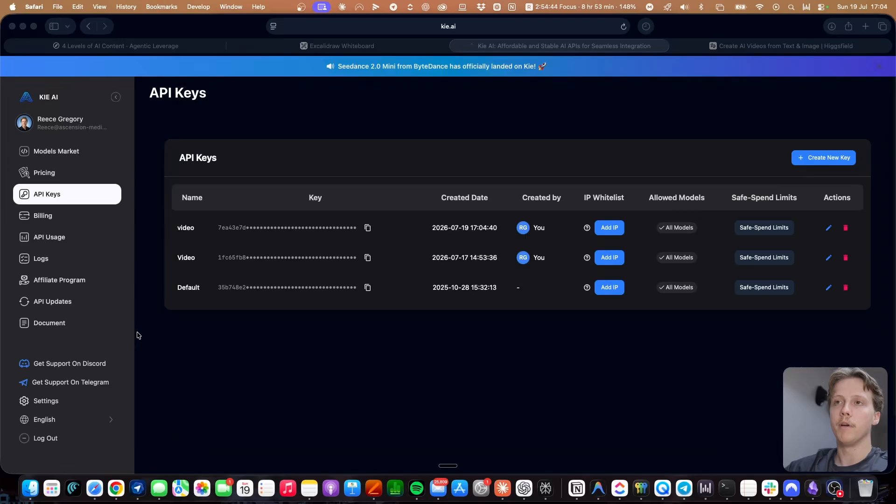
left_click(177, 49)
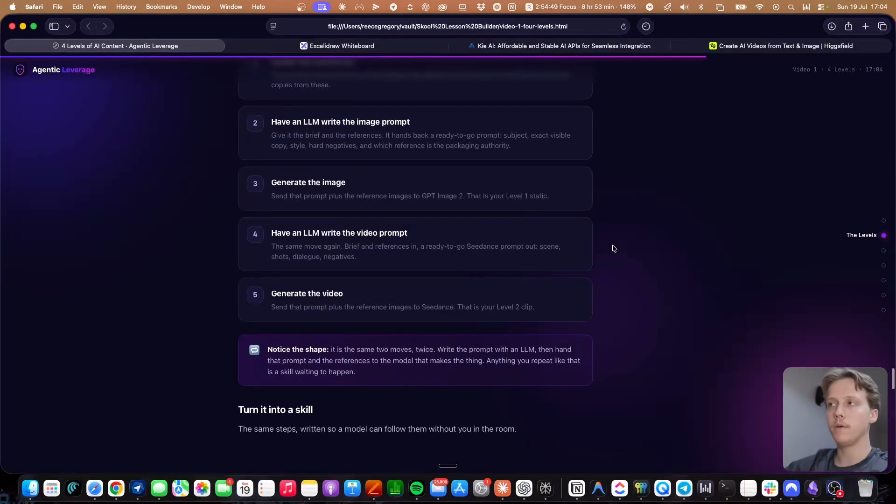
Open Higgsfield's MCP & CLI page and review the instructions for connecting the Higgsfield MCP to Claude.
left_click(746, 47)
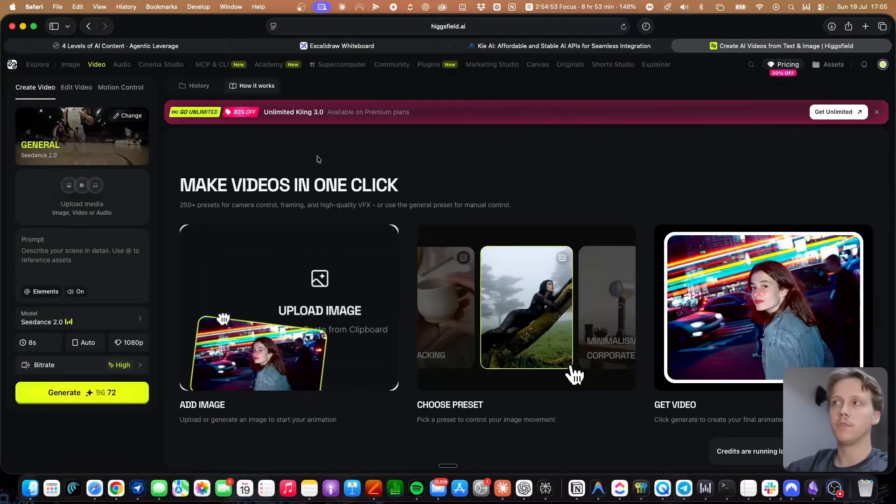
left_click(212, 64)
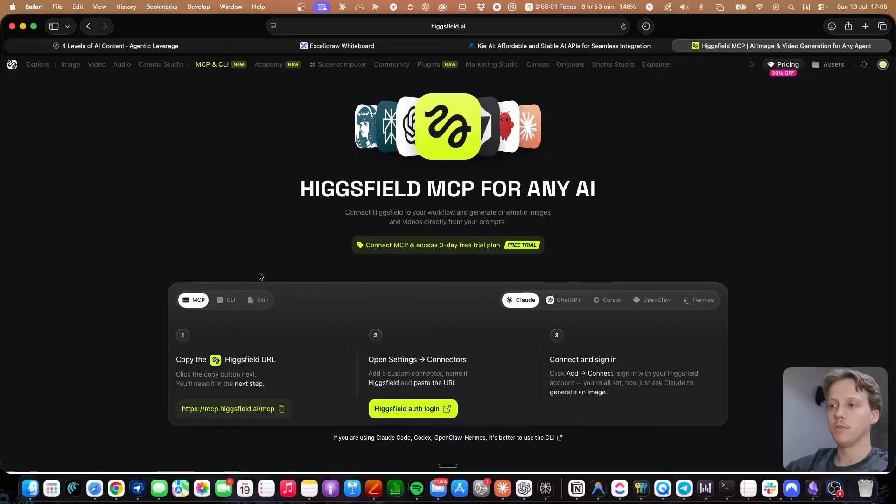
scroll(318, 318, "down", 1)
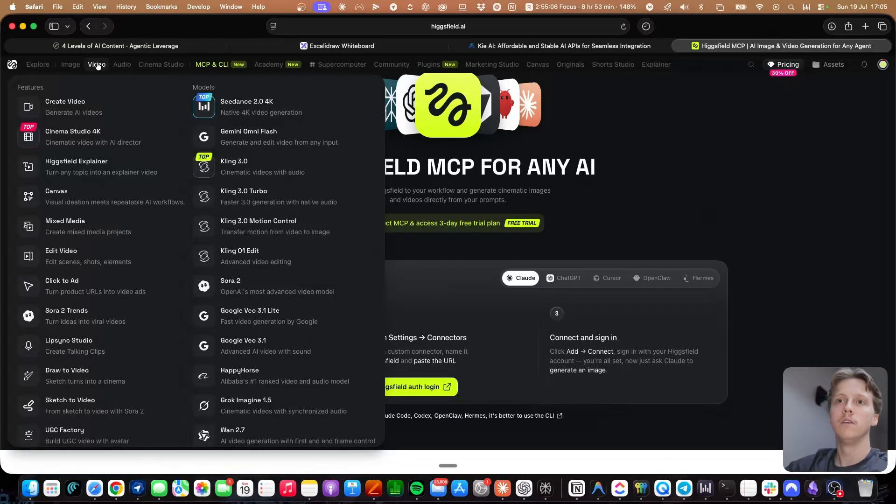
mouse_move(72, 67)
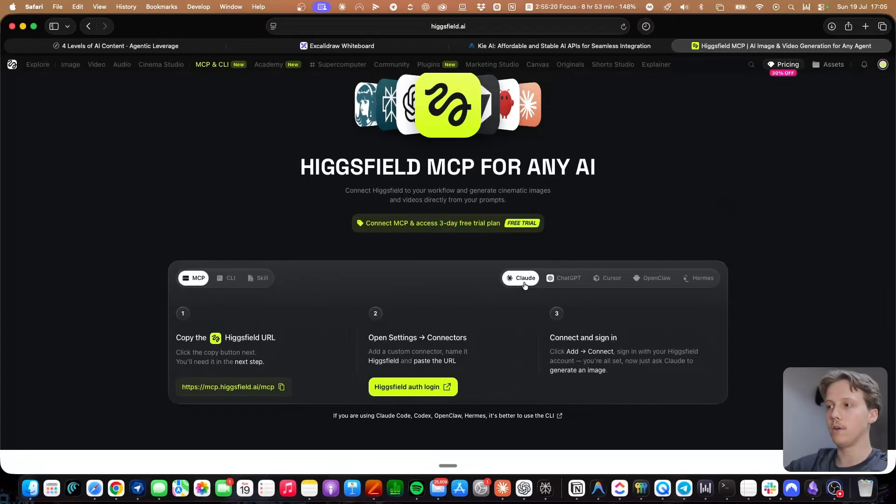
Copy the Higgsfield MCP URL, then switch to Claude and open the Connectors settings.
left_click(282, 387)
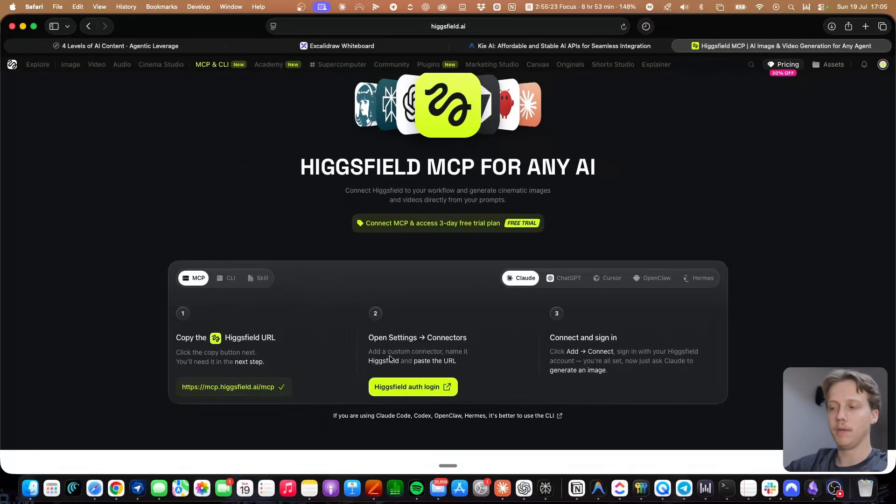
left_click(502, 486)
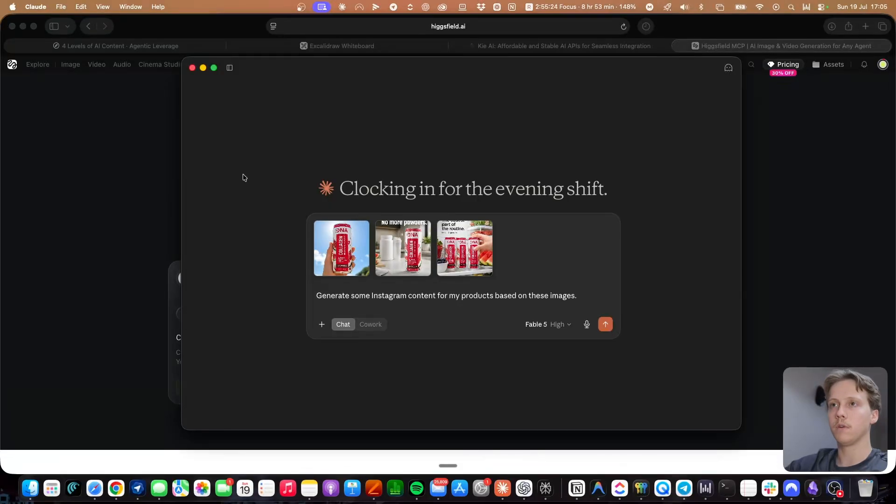
mouse_move(229, 68)
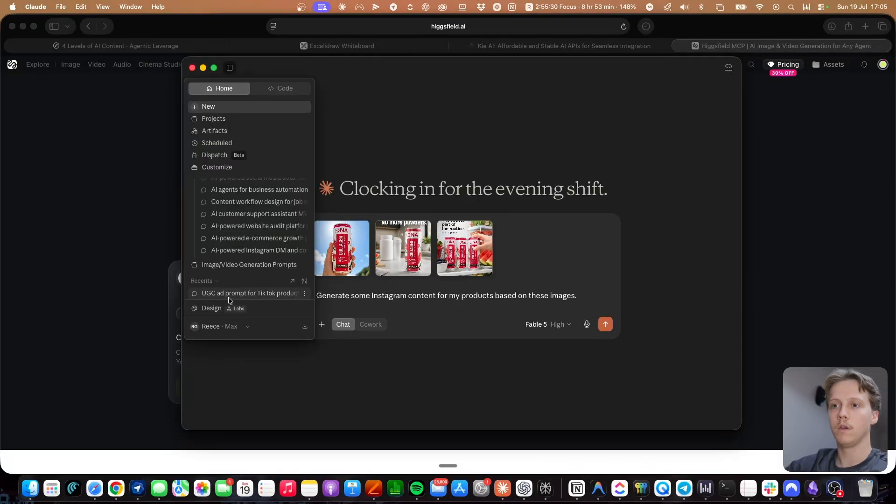
left_click(228, 328)
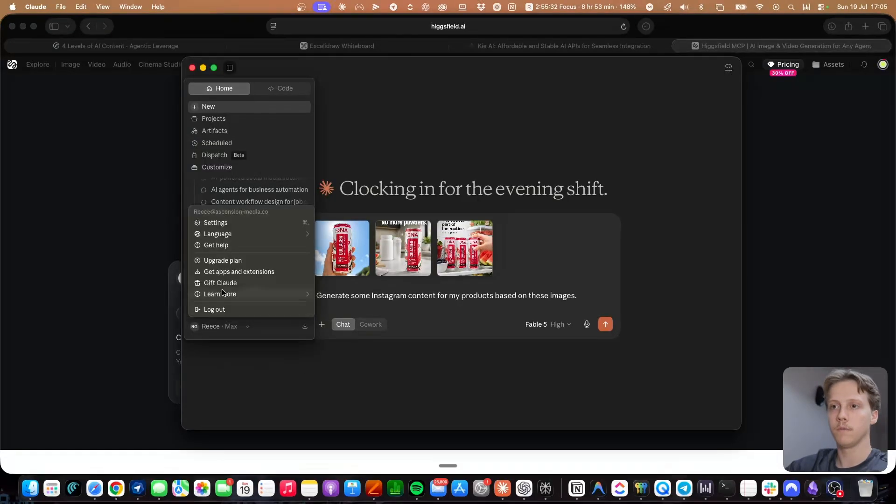
left_click(223, 224)
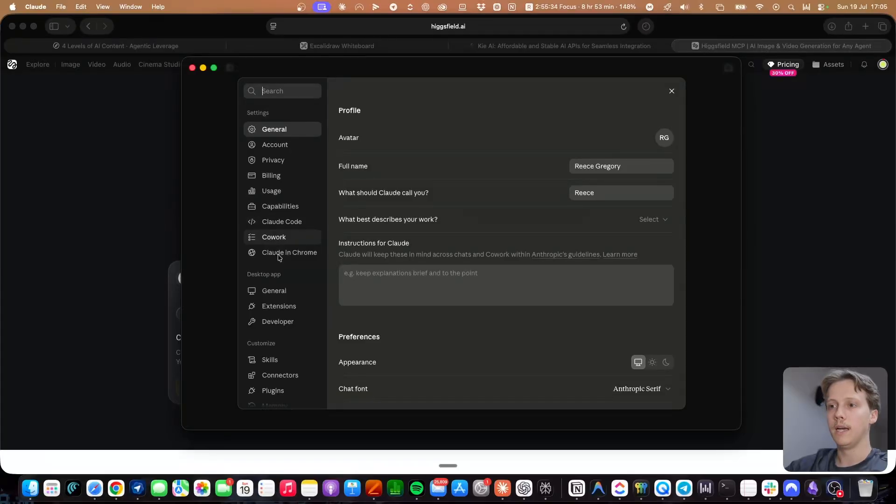
scroll(277, 322, "down", 1)
left_click(277, 367)
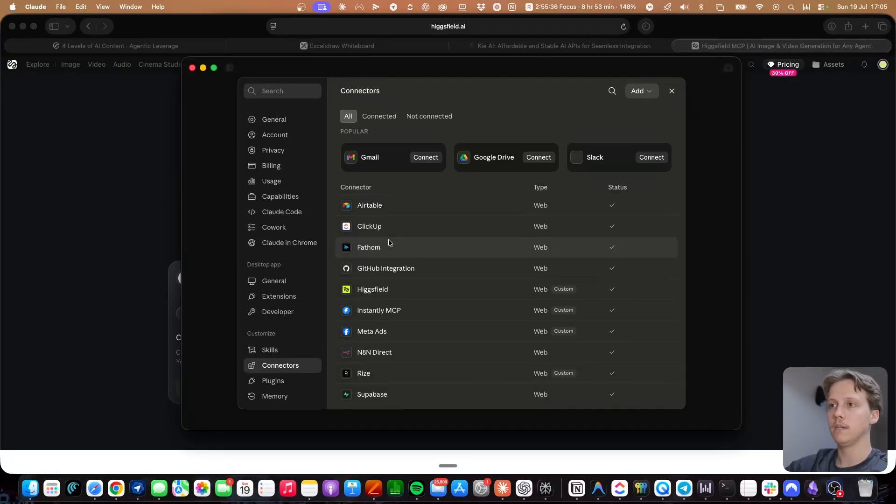
left_click(635, 93)
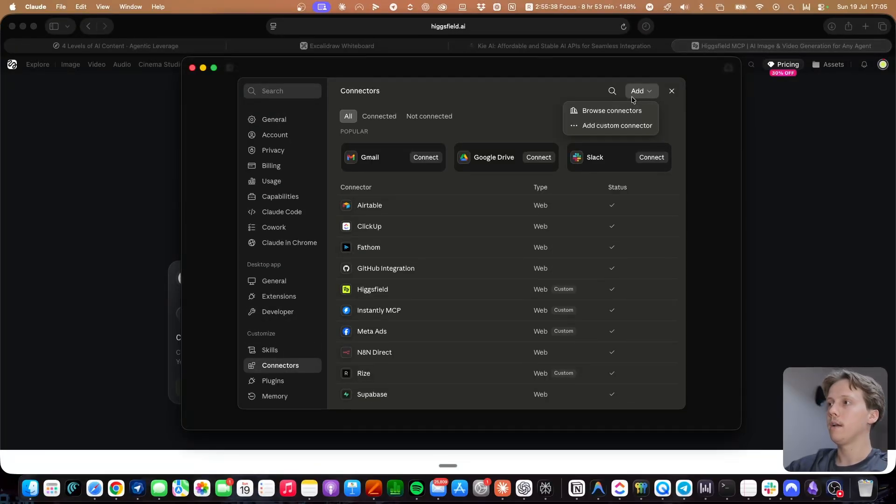
left_click(607, 125)
left_click(407, 185)
type("Higgsfiel")
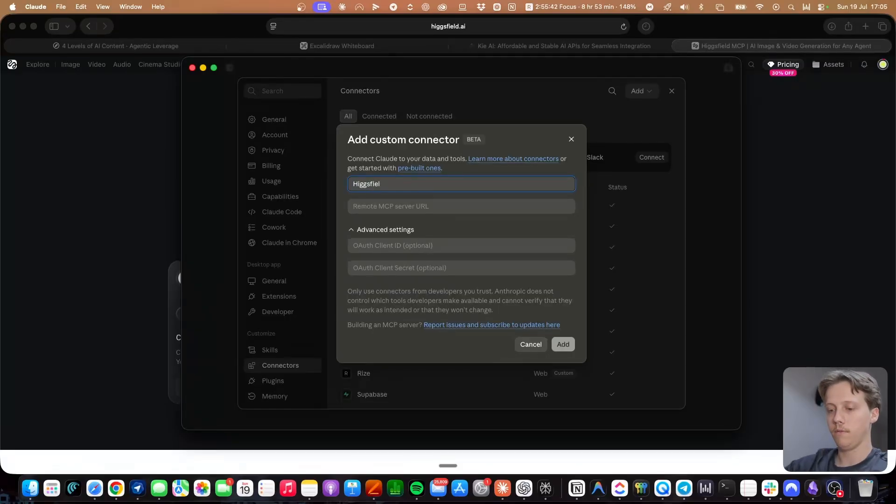
type("d")
left_click(410, 207)
key("super+v")
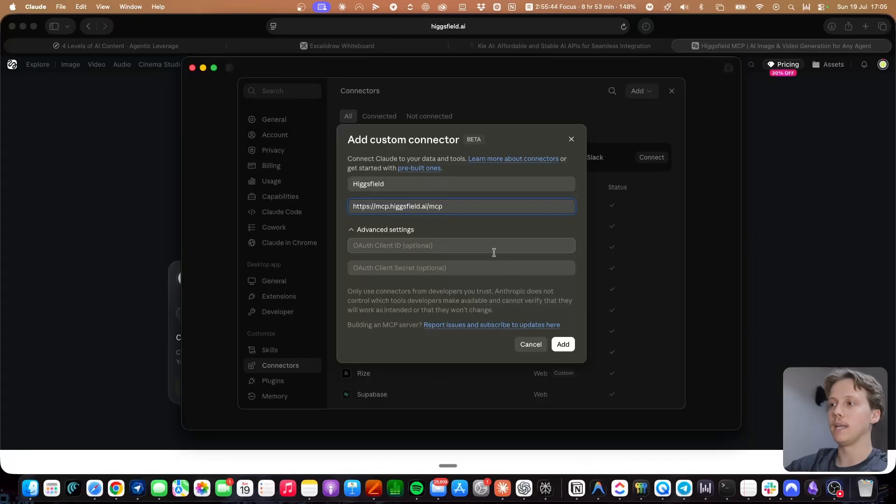
left_click(570, 140)
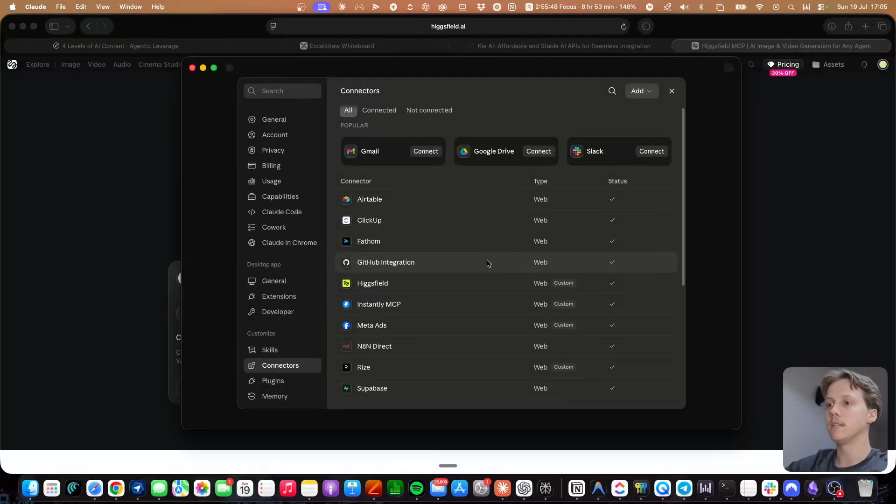
Look through the list of existing connectors and close the Claude settings.
scroll(487, 260, "down", 3)
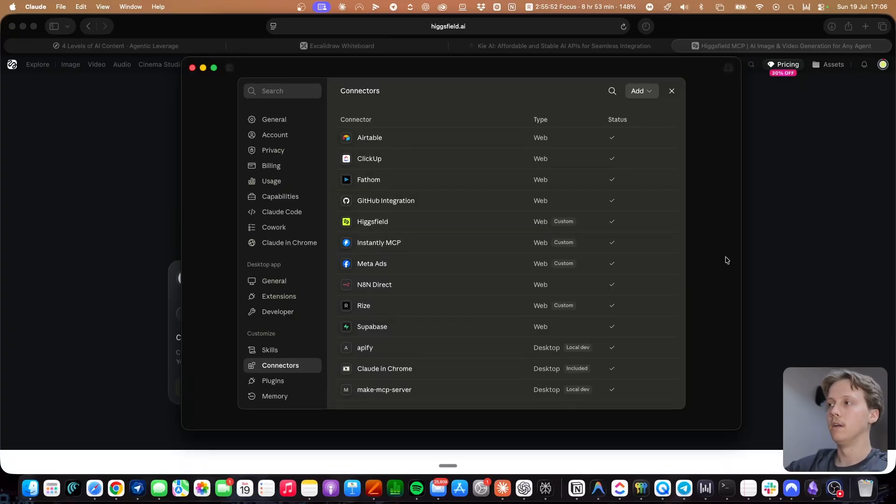
left_click(760, 196)
left_click(500, 494)
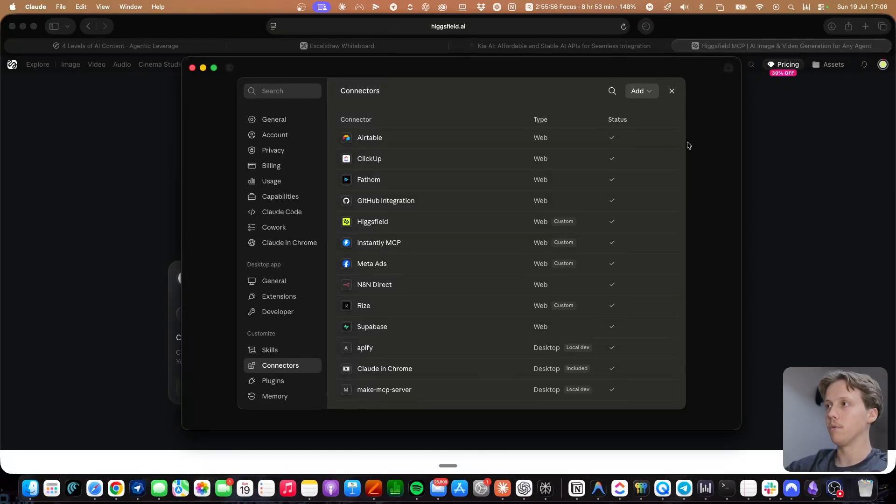
left_click(671, 91)
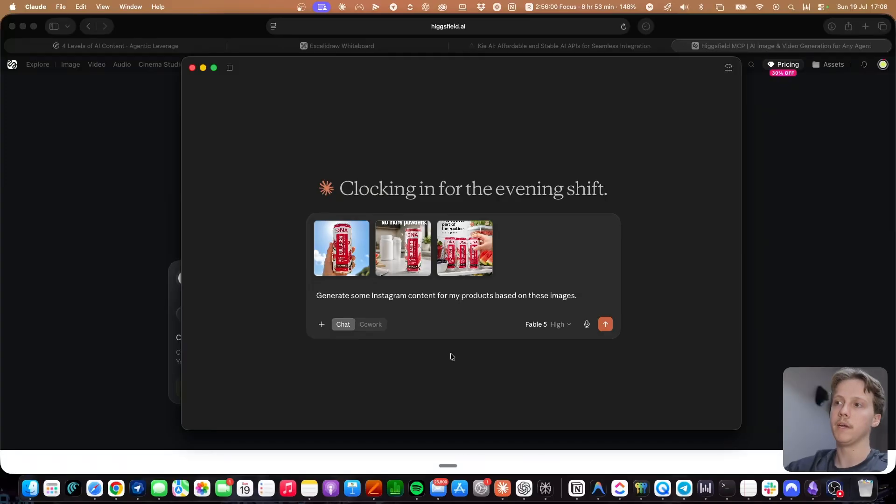
Return to Safari to recheck the process steps on the 4 Levels of AI Content page and the Higgsfield MCP instructions.
left_click(136, 238)
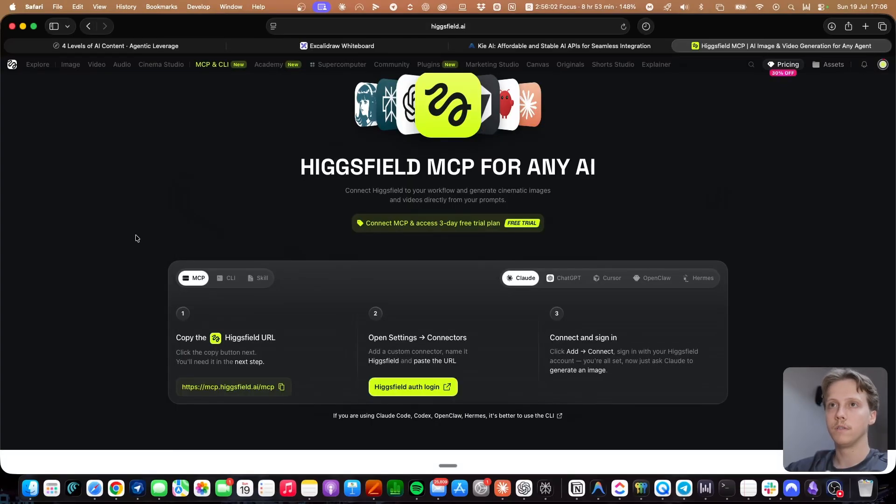
left_click(157, 48)
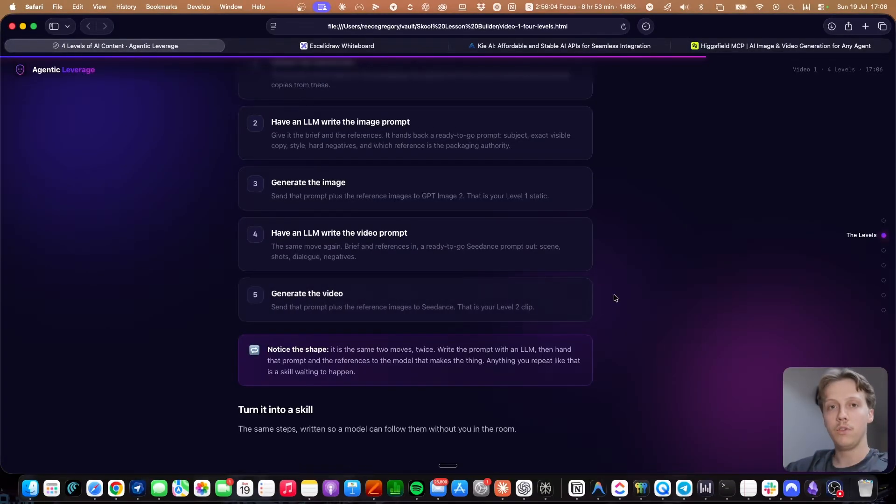
scroll(594, 320, "up", 2)
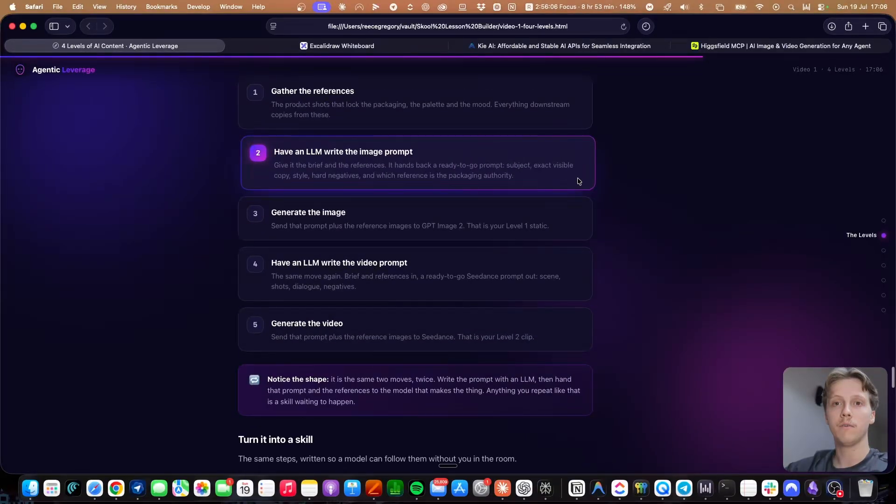
left_click(742, 47)
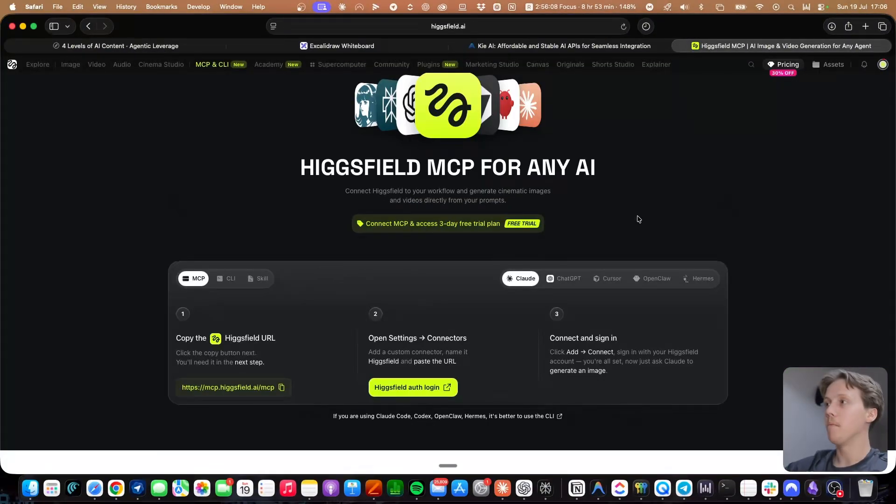
Reopen the 4 Levels of AI Content page and review the make-brand-image skill in the "Turn it into a skill" section.
left_click(122, 46)
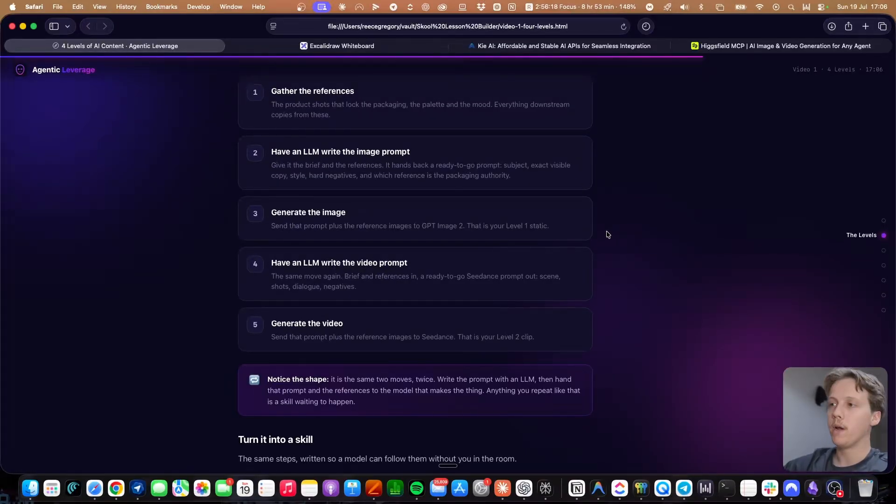
scroll(617, 236, "down", 2)
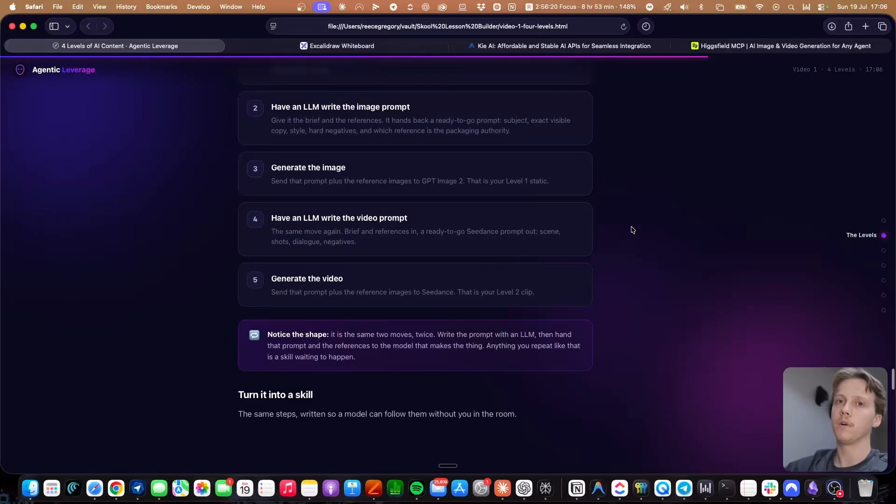
scroll(632, 233, "down", 1)
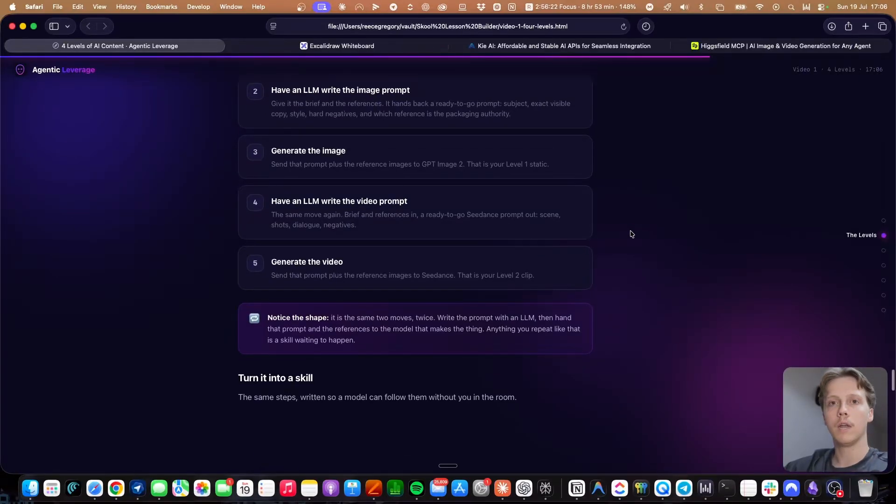
scroll(639, 228, "down", 12)
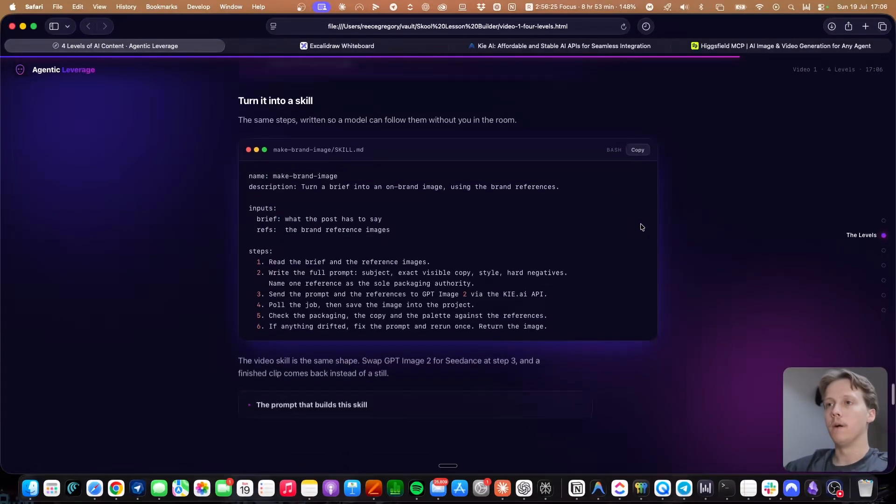
scroll(641, 226, "up", 2)
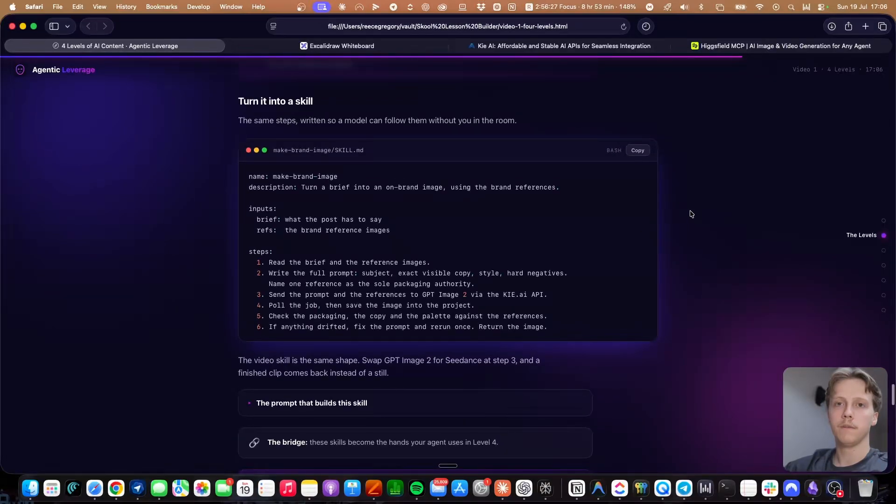
Review the Level 4 "Hand it to an agent" section, including the sample Social Media Manager conversation.
scroll(690, 212, "down", 15)
scroll(691, 214, "down", 4)
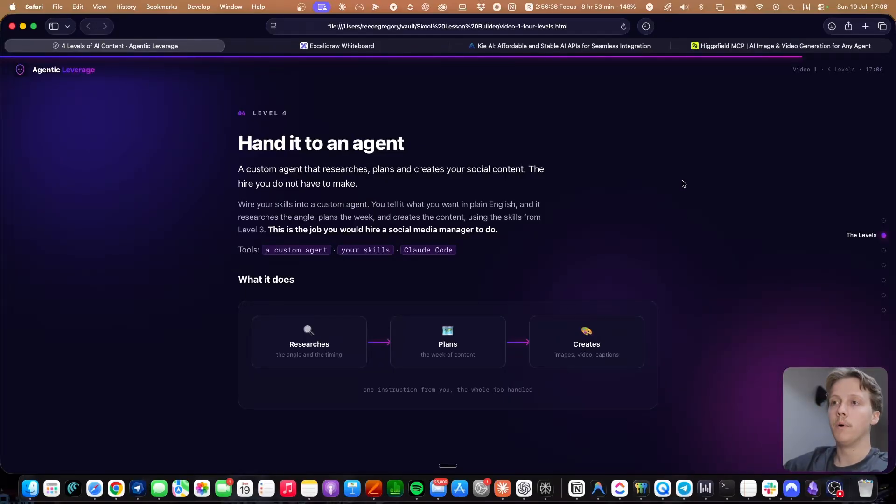
scroll(683, 185, "down", 1)
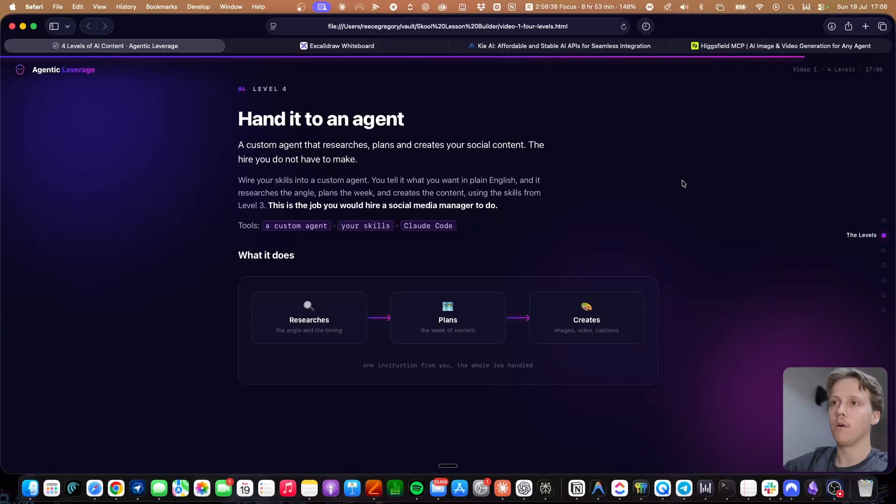
scroll(638, 186, "down", 2)
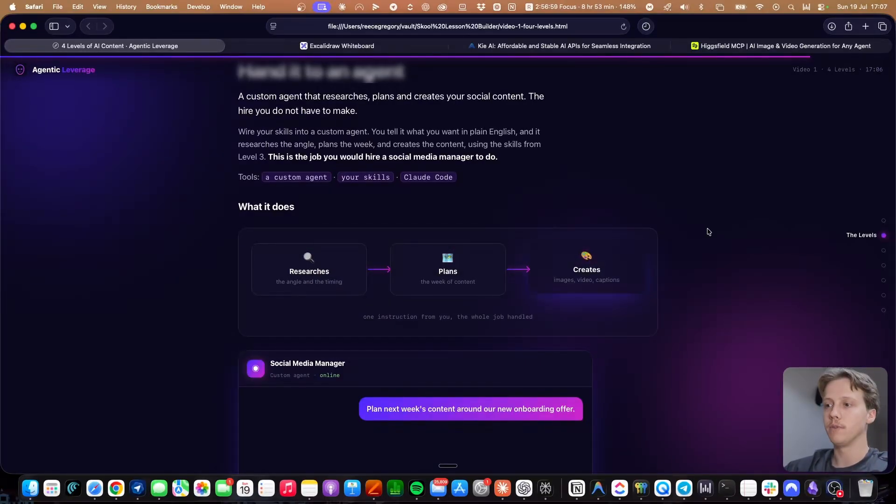
scroll(452, 217, "down", 5)
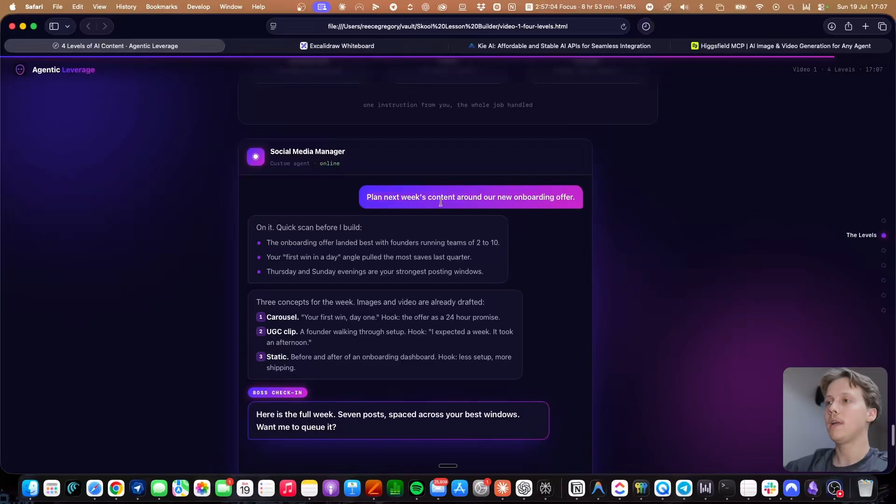
scroll(650, 221, "down", 1)
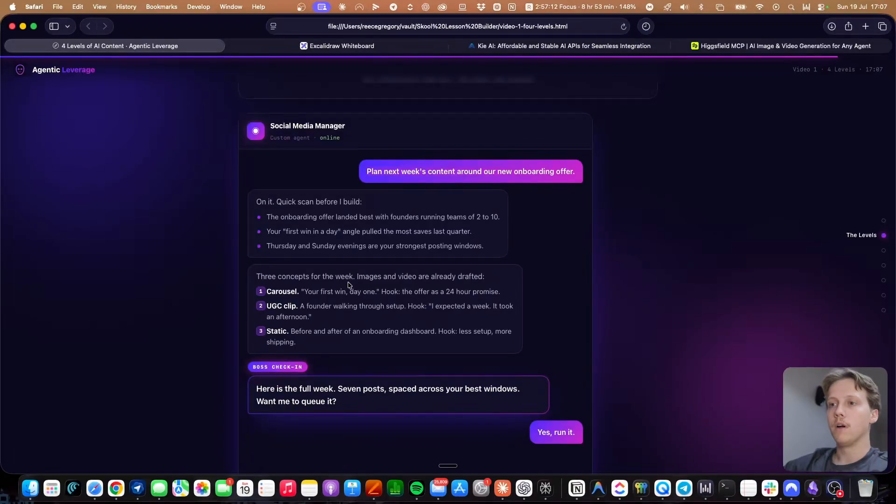
scroll(348, 285, "down", 1)
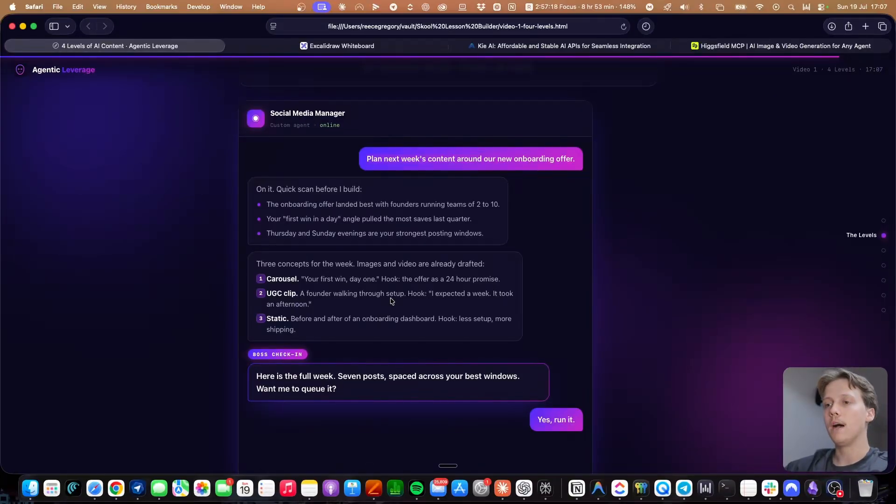
scroll(613, 269, "down", 2)
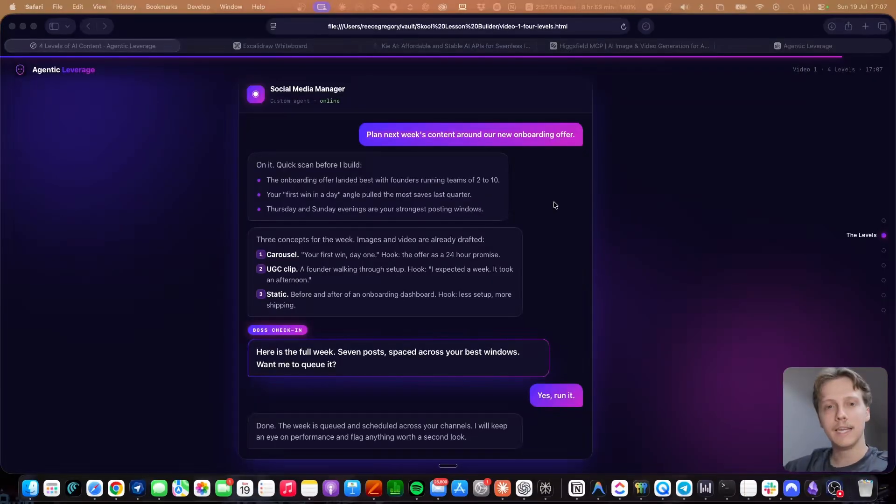
Open the Agentic Leverage community's About page on Skool and read its description.
left_click(789, 46)
scroll(628, 210, "down", 2)
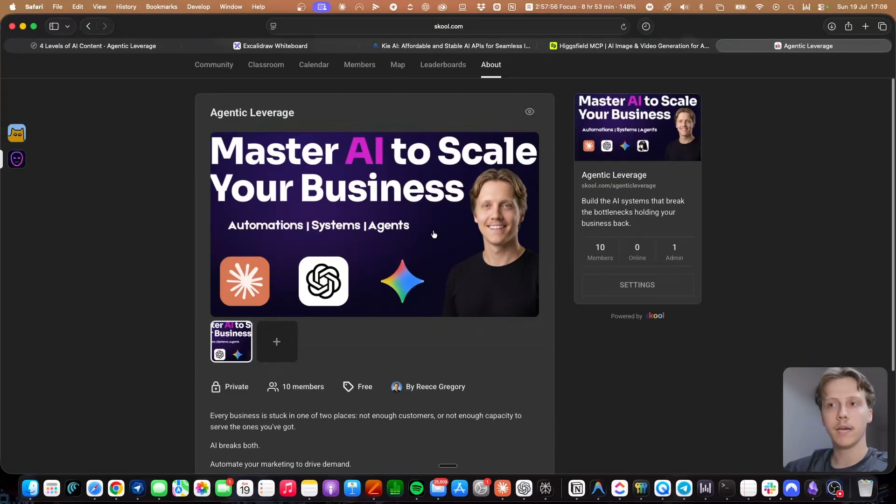
scroll(434, 234, "down", 2)
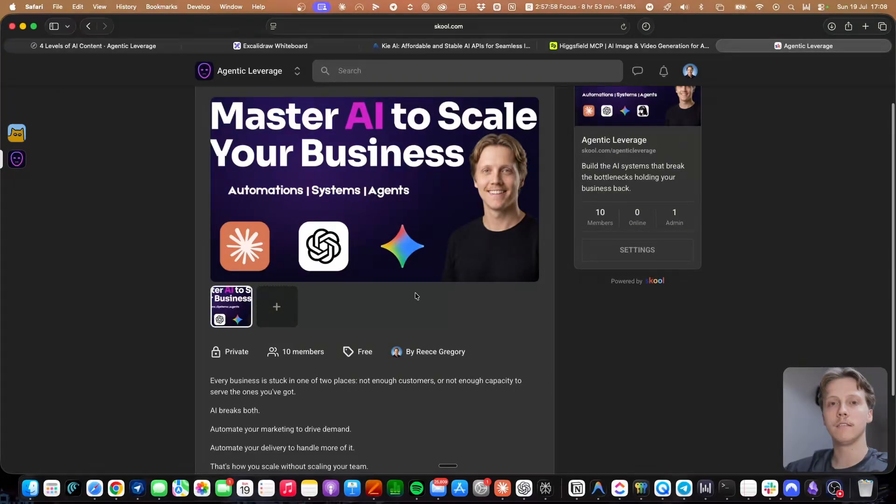
scroll(426, 302, "down", 4)
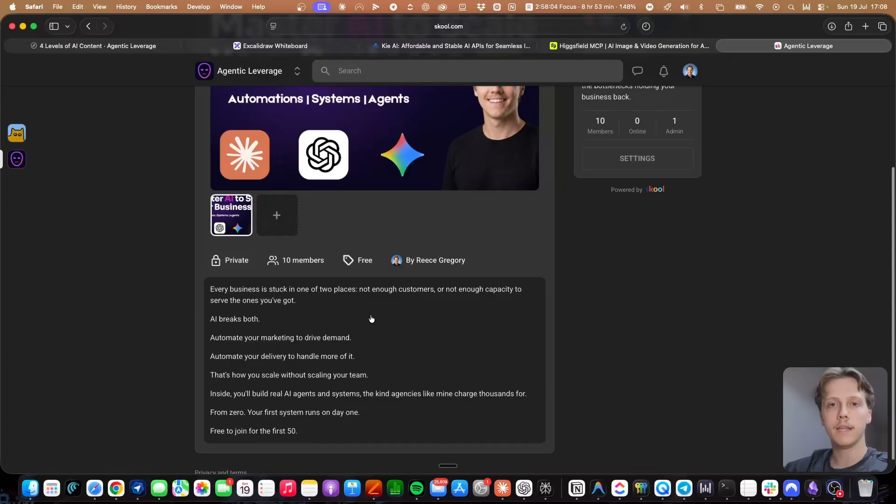
scroll(373, 316, "up", 3)
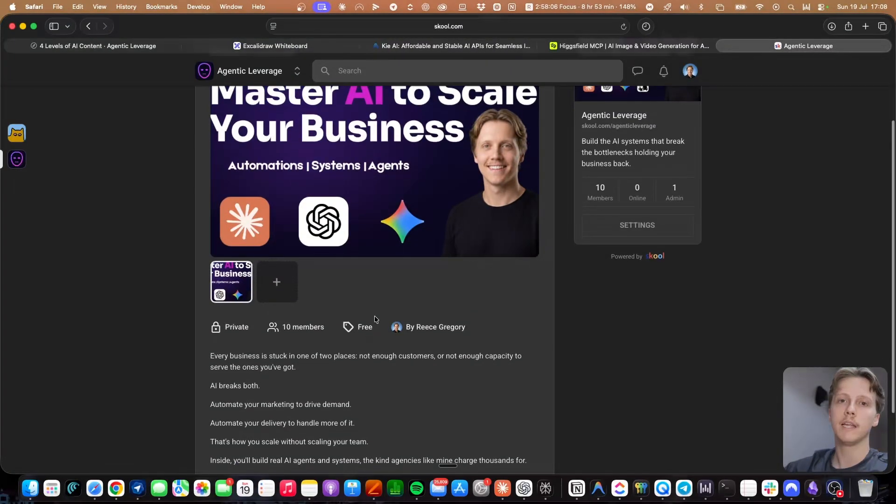
scroll(370, 329, "down", 1)
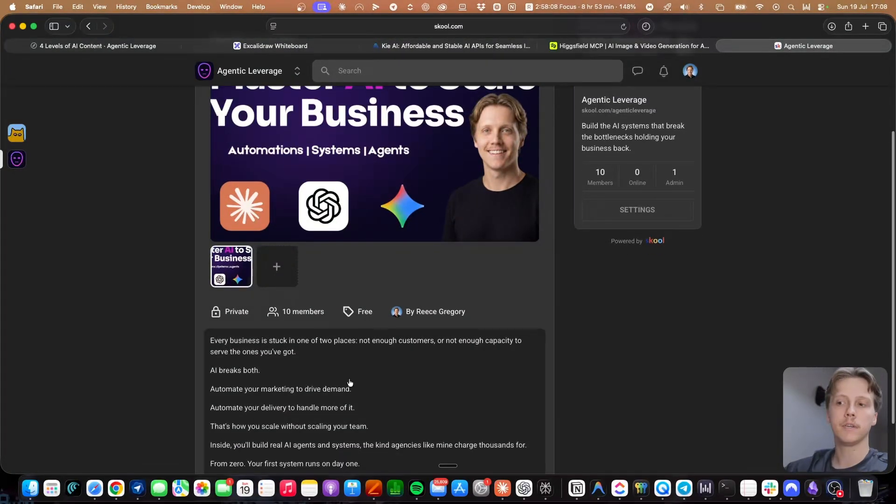